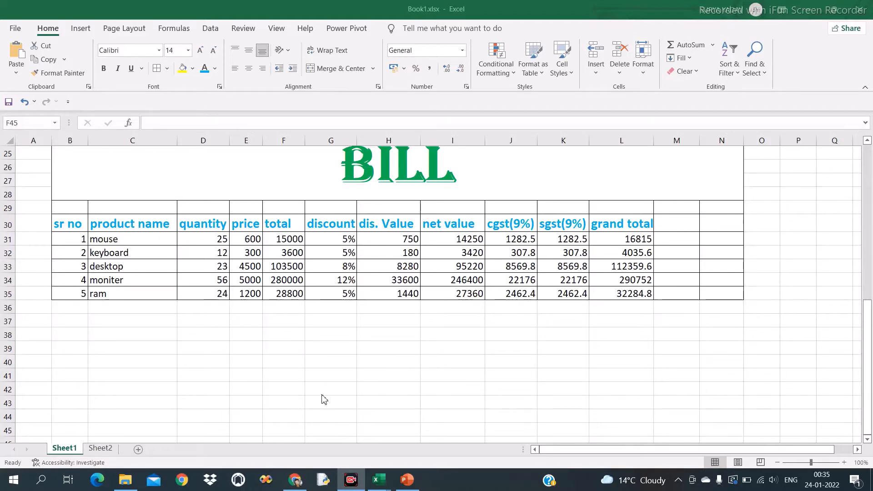
Step: Look over the existing marksheet and bill tables on Sheet1
{"action": "key", "text": "Up"}
{"action": "key", "text": "Up"}
{"action": "key", "text": "Up"}
{"action": "key", "text": "Up"}
{"action": "key", "text": "Up"}
{"action": "key", "text": "Up"}
{"action": "key", "text": "Up"}
{"action": "key", "text": "Up"}
{"action": "key", "text": "Up"}
{"action": "key", "text": "Up"}
{"action": "key", "text": "Up"}
{"action": "key", "text": "Up"}
{"action": "key", "text": "Up"}
{"action": "key", "text": "Up"}
{"action": "key", "text": "Up"}
{"action": "key", "text": "Up"}
{"action": "key", "text": "Up"}
{"action": "key", "text": "Up"}
{"action": "key", "text": "Up"}
{"action": "key", "text": "Up"}
{"action": "key", "text": "Up"}
{"action": "key", "text": "Up"}
{"action": "key", "text": "Up"}
{"action": "key", "text": "Up"}
{"action": "key", "text": "Up"}
{"action": "key", "text": "Up"}
{"action": "key", "text": "Up"}
{"action": "key", "text": "Up"}
{"action": "key", "text": "Up"}
{"action": "key", "text": "Up"}
{"action": "key", "text": "Up"}
{"action": "key", "text": "Up"}
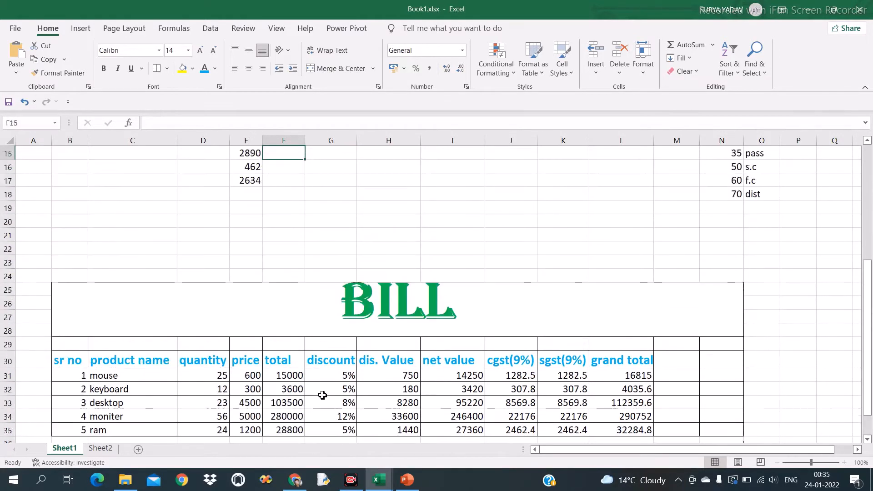
{"action": "key", "text": "Down"}
{"action": "key", "text": "Down"}
{"action": "key", "text": "Down"}
{"action": "key", "text": "Down"}
{"action": "key", "text": "Down"}
{"action": "key", "text": "Down"}
{"action": "key", "text": "Down"}
{"action": "key", "text": "Down"}
{"action": "key", "text": "Down"}
{"action": "key", "text": "Down"}
{"action": "key", "text": "Down"}
{"action": "key", "text": "Down"}
{"action": "key", "text": "Down"}
{"action": "key", "text": "Down"}
{"action": "key", "text": "Down"}
{"action": "key", "text": "Down"}
{"action": "key", "text": "Down"}
{"action": "key", "text": "Down"}
{"action": "key", "text": "Down"}
{"action": "key", "text": "Down"}
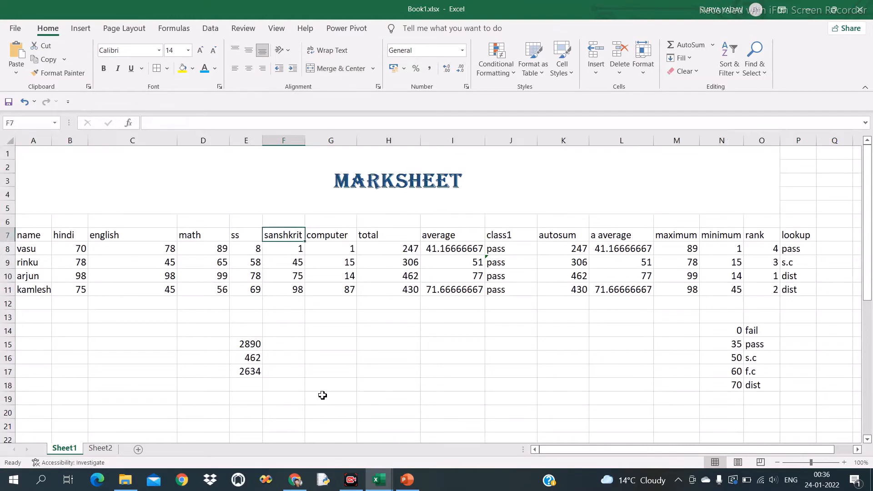
{"action": "key", "text": "Down"}
{"action": "key", "text": "Down"}
{"action": "key", "text": "Down"}
{"action": "key", "text": "Down"}
{"action": "key", "text": "Down"}
{"action": "key", "text": "Down"}
{"action": "key", "text": "Down"}
{"action": "key", "text": "Down"}
{"action": "key", "text": "Down"}
{"action": "key", "text": "Down"}
{"action": "key", "text": "Down"}
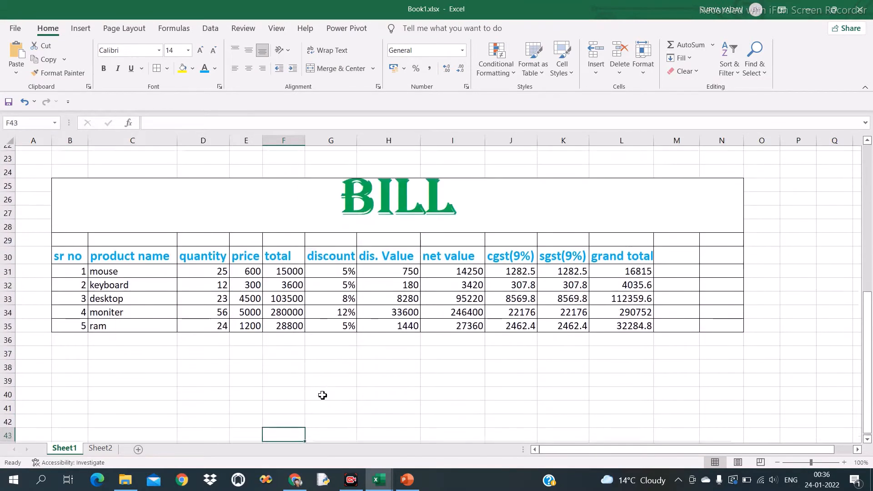
Step: Merge and center cells C38:K40 below the bill table and enter the title "profit & loss"
{"action": "key", "text": "Down"}
{"action": "key", "text": "Down"}
{"action": "key", "text": "Down"}
{"action": "key", "text": "Down"}
{"action": "key", "text": "Down"}
{"action": "key", "text": "Down"}
{"action": "key", "text": "Down"}
{"action": "key", "text": "Down"}
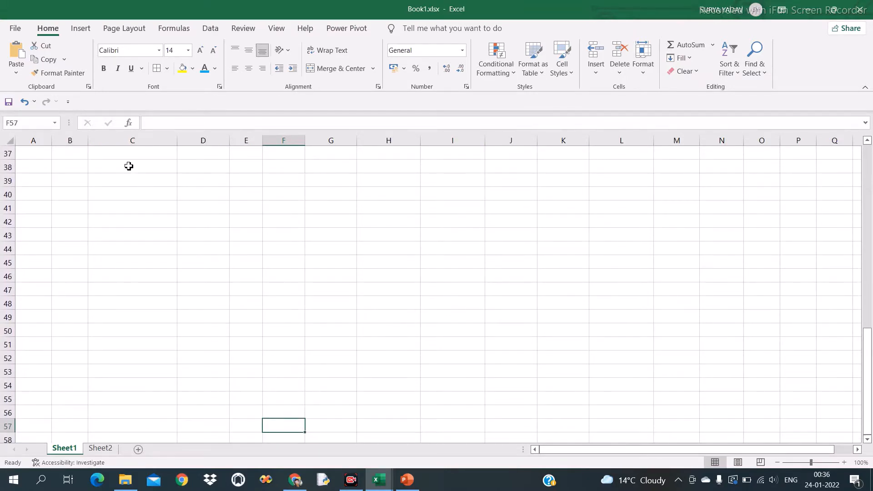
{"action": "left_click_drag", "start_coordinate": [128, 166], "coordinate": [549, 199]}
{"action": "left_click", "coordinate": [357, 73]}
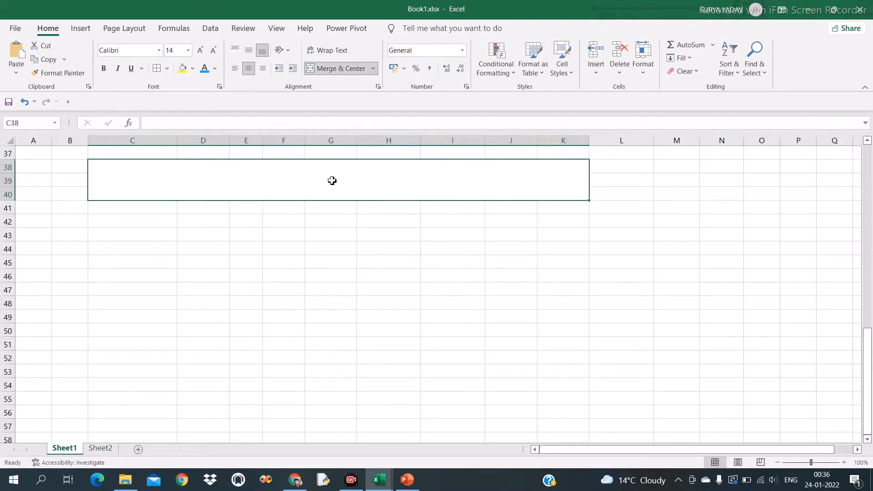
{"action": "type", "text": "profit a"}
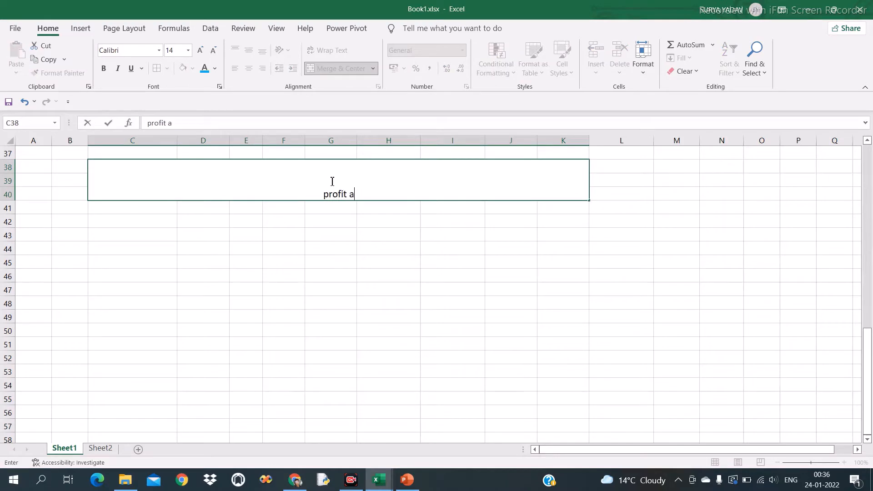
{"action": "key", "text": "BackSpace"}
{"action": "type", "text": "& loss"}
{"action": "left_click", "coordinate": [347, 242]}
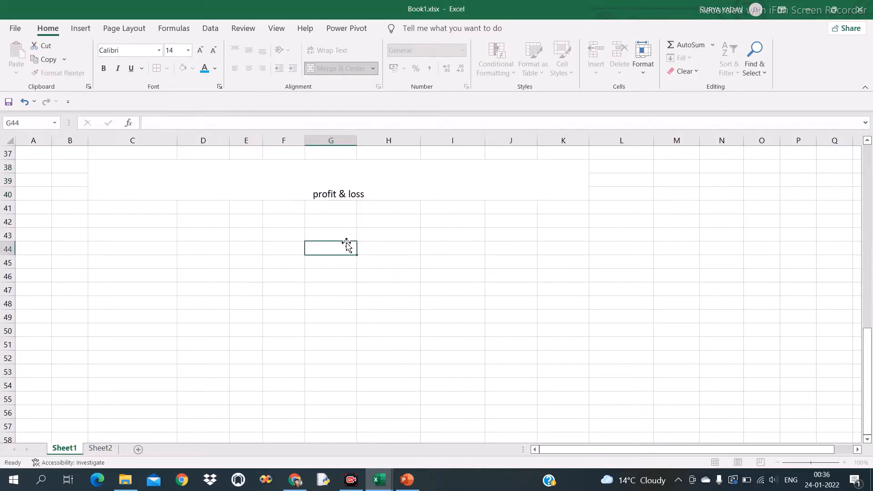
Step: Format the "profit & loss" title as bold, size 26, with red text
{"action": "left_click", "coordinate": [331, 195]}
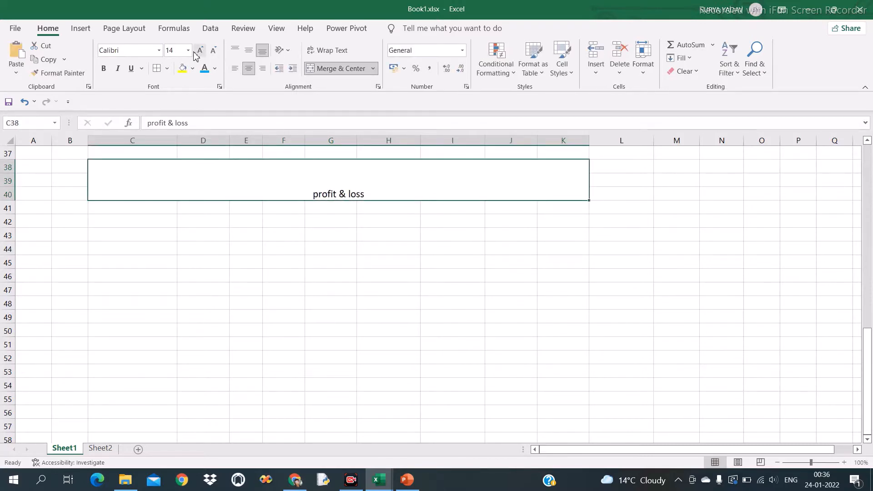
{"action": "left_click", "coordinate": [104, 69]}
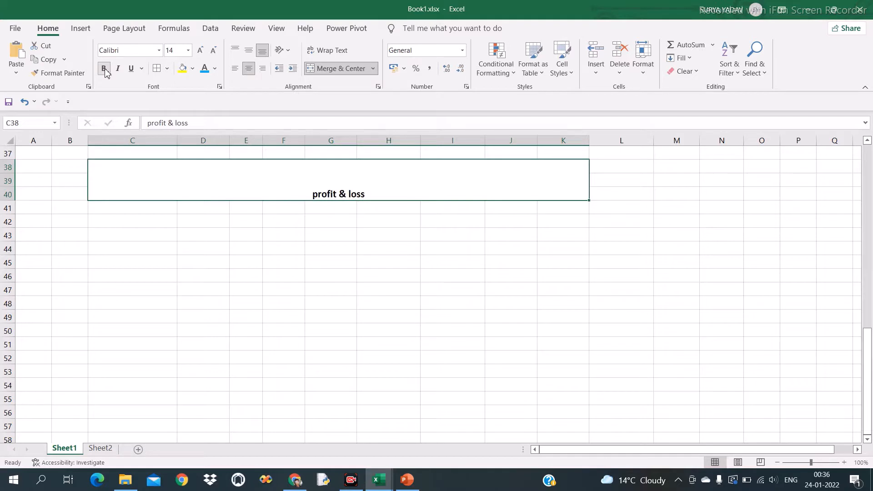
{"action": "left_click", "coordinate": [267, 222]}
{"action": "left_click", "coordinate": [277, 190]}
{"action": "left_click", "coordinate": [200, 51]}
{"action": "left_click", "coordinate": [200, 51]}
{"action": "left_click", "coordinate": [200, 51]}
{"action": "left_click", "coordinate": [200, 51]}
{"action": "left_click", "coordinate": [200, 51]}
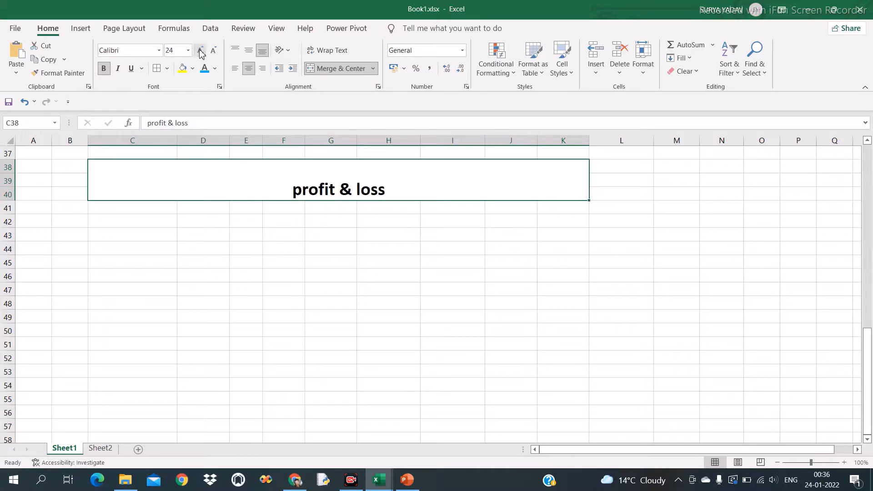
{"action": "left_click", "coordinate": [200, 51]}
{"action": "left_click", "coordinate": [215, 69]}
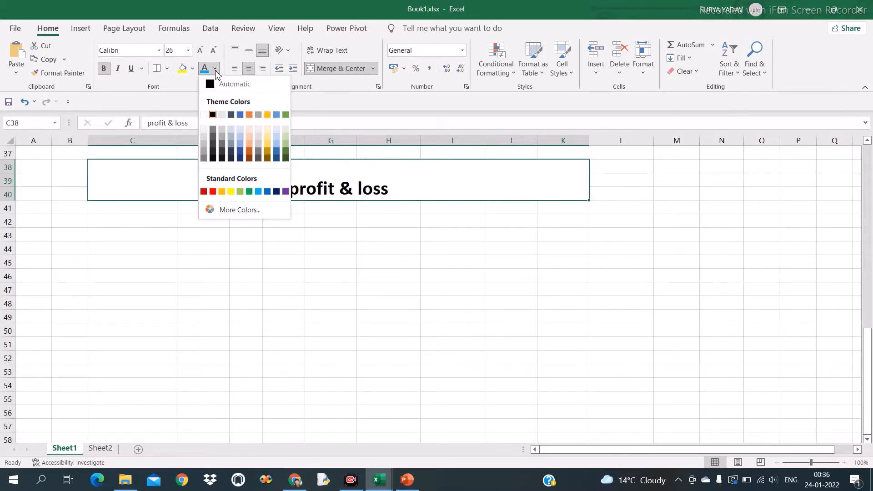
{"action": "left_click", "coordinate": [213, 191]}
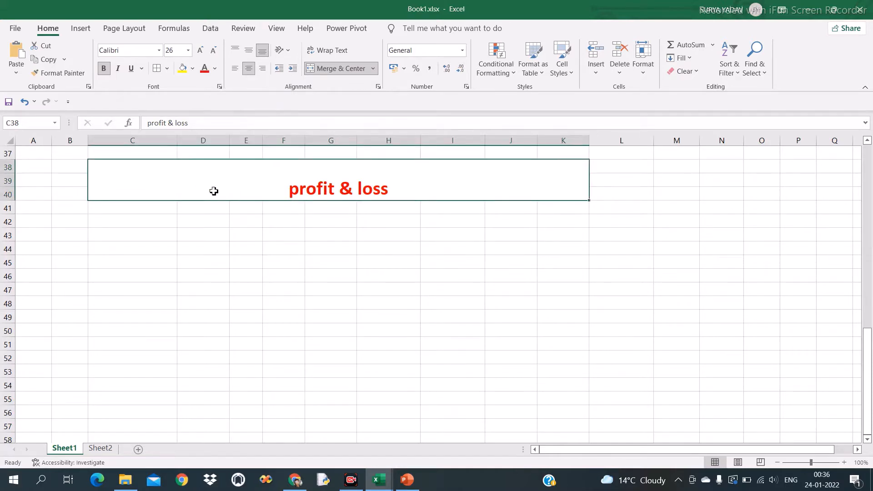
Step: Change the title's font to Algerian and enlarge it by two font size increments
{"action": "left_click", "coordinate": [157, 51]}
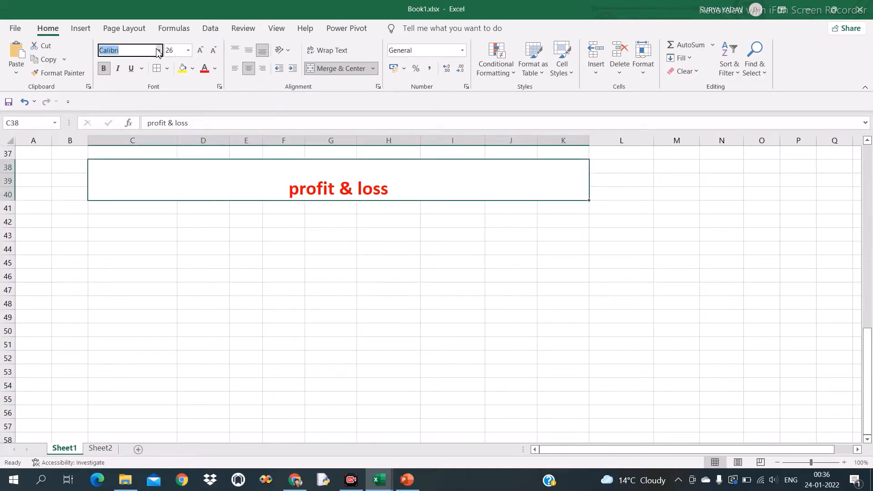
{"action": "left_click", "coordinate": [158, 50]}
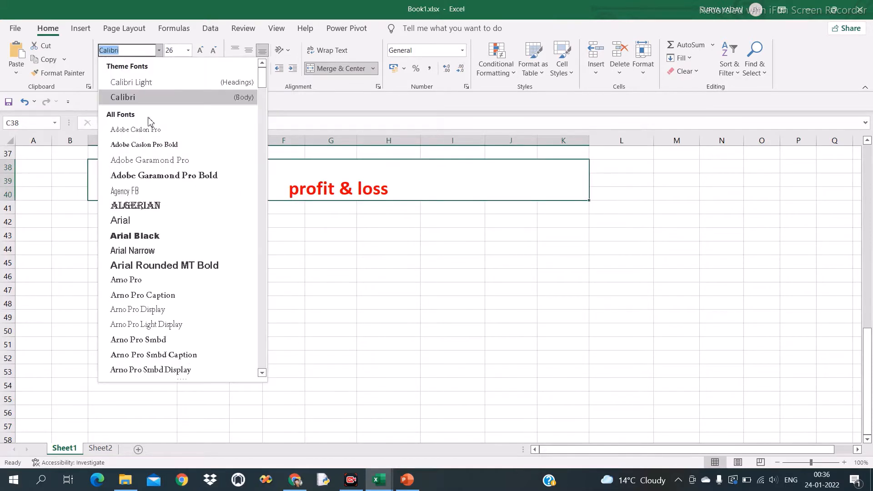
{"action": "left_click", "coordinate": [162, 206]}
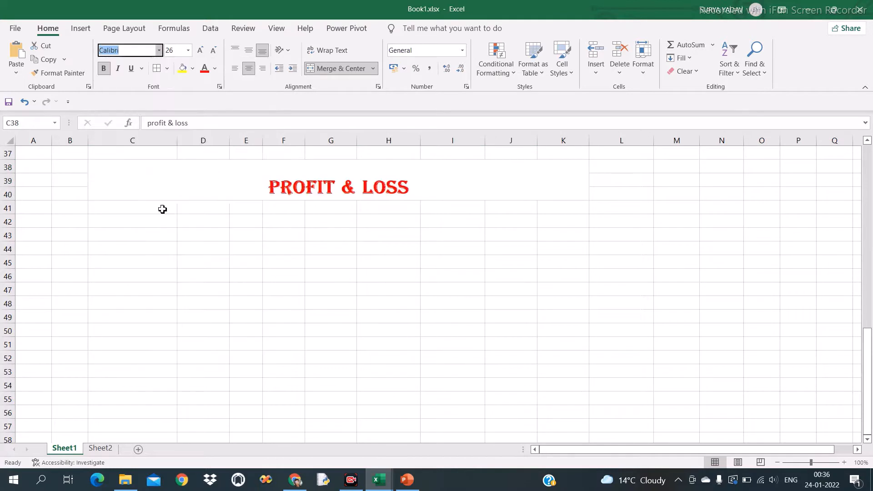
{"action": "left_click", "coordinate": [200, 50]}
{"action": "left_click", "coordinate": [200, 50]}
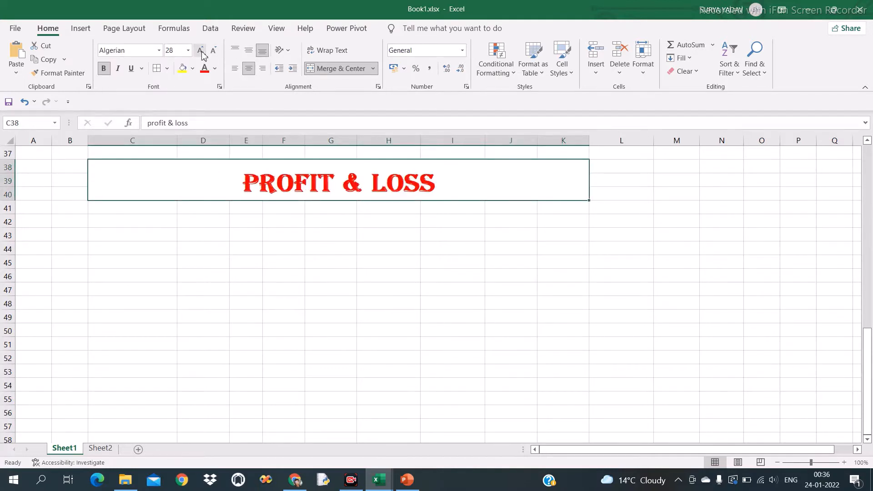
{"action": "left_click", "coordinate": [127, 223]}
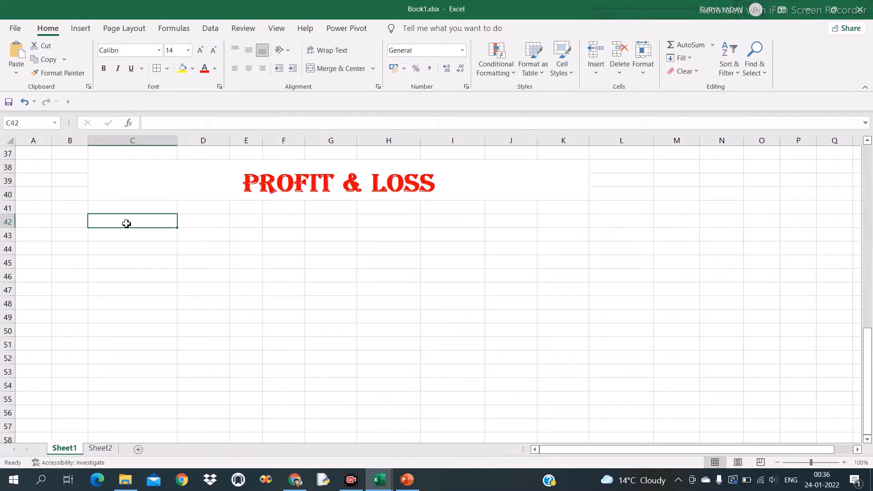
{"action": "type", "text": "a"}
{"action": "key", "text": "BackSpace"}
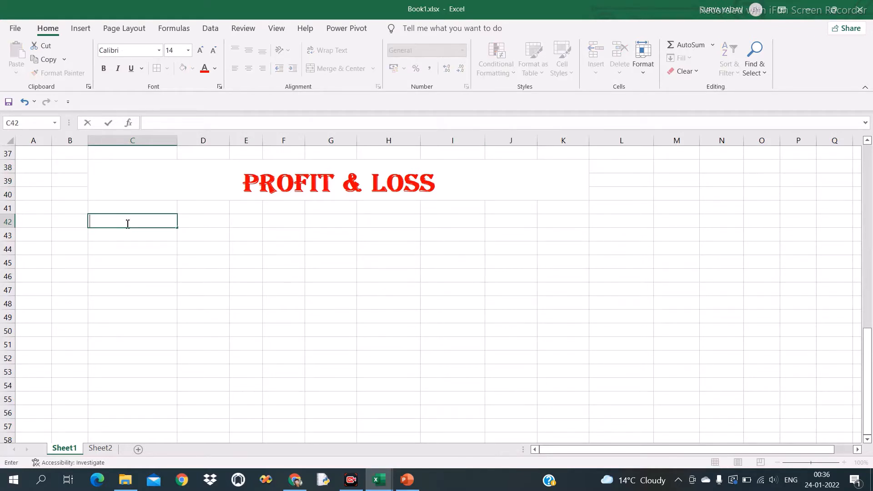
{"action": "type", "text": "jam"}
{"action": "key", "text": "BackSpace"}
{"action": "type", "text": "n"}
{"action": "key", "text": "BackSpace"}
{"action": "key", "text": "BackSpace"}
{"action": "key", "text": "BackSpace"}
{"action": "left_click", "coordinate": [191, 231]}
Step: Enter the month headings "january" in D42 and "february" in E42
{"action": "left_click", "coordinate": [199, 221]}
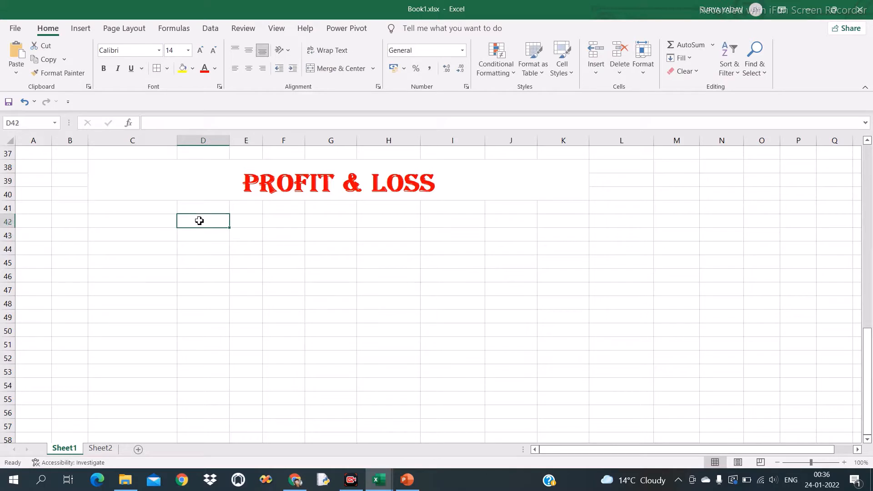
{"action": "type", "text": "jan"}
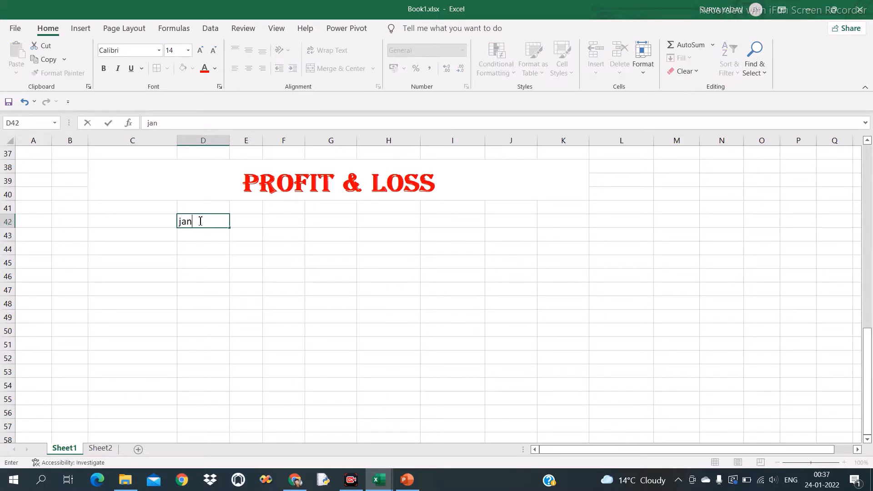
{"action": "type", "text": "uary"}
{"action": "key", "text": "Tab"}
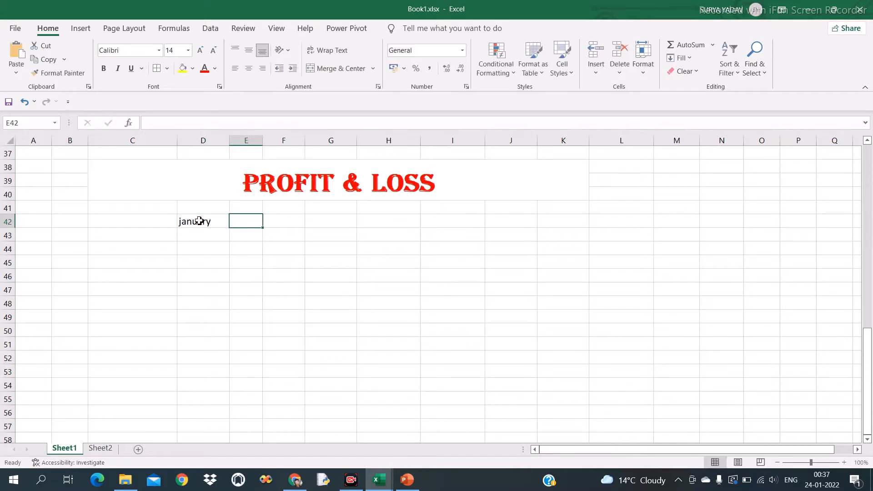
{"action": "type", "text": "februat"}
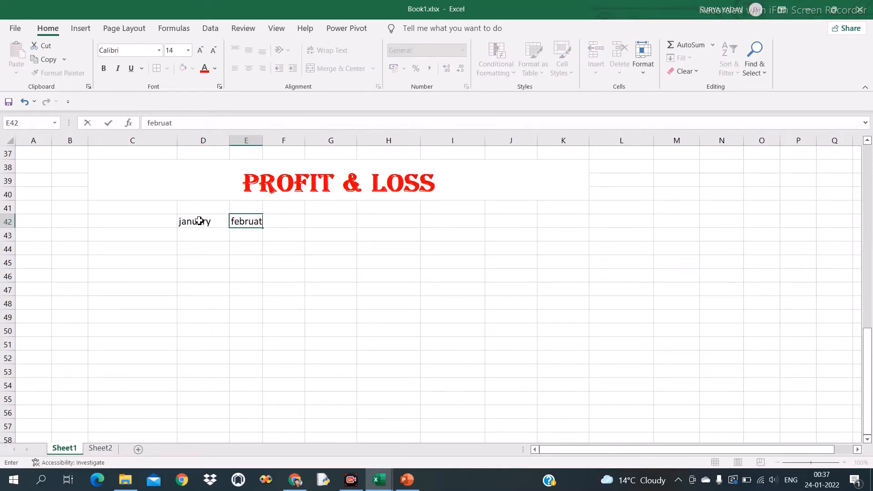
{"action": "key", "text": "BackSpace"}
{"action": "type", "text": "ry"}
Step: Fill the month series from D42:E42 across to P42 and autofit the widths of columns E and O
{"action": "left_click", "coordinate": [216, 224]}
{"action": "left_click_drag", "start_coordinate": [217, 224], "coordinate": [259, 223]}
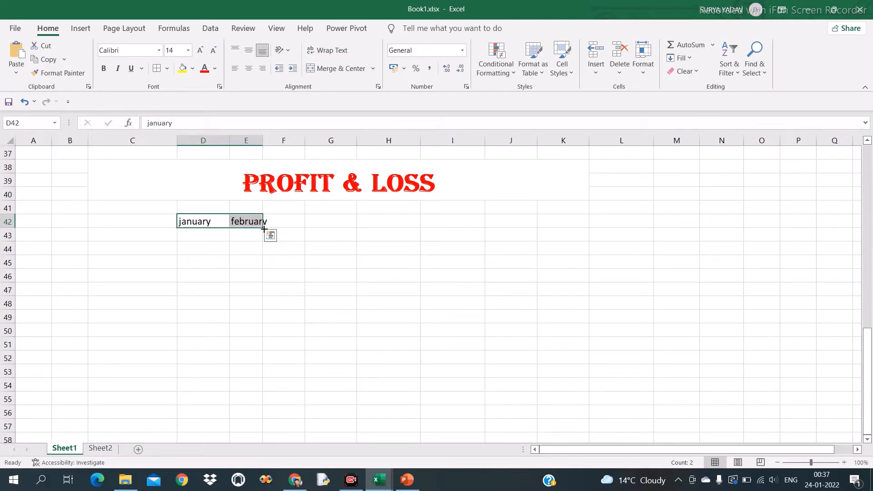
{"action": "left_click_drag", "start_coordinate": [263, 228], "coordinate": [809, 219]}
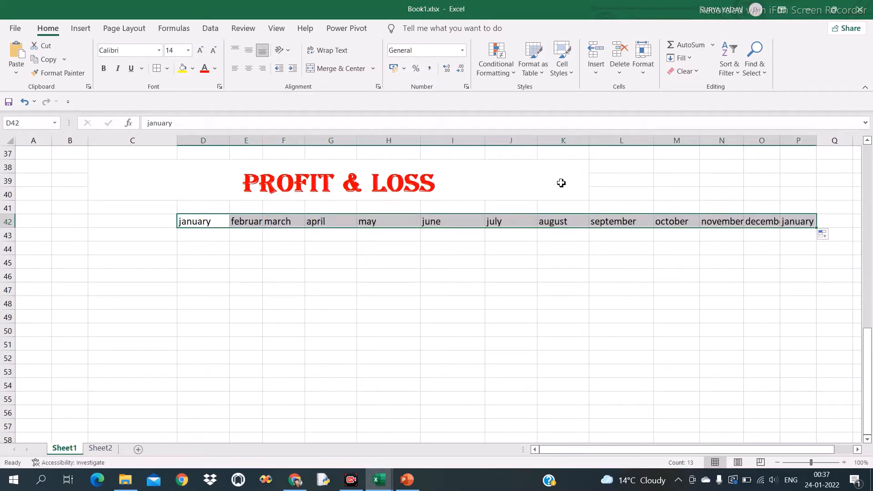
{"action": "double_click", "coordinate": [263, 141]}
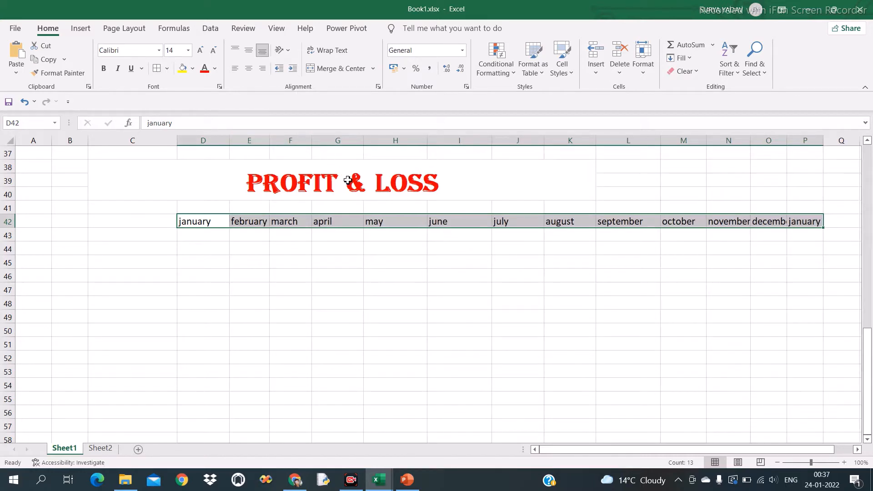
{"action": "double_click", "coordinate": [789, 142]}
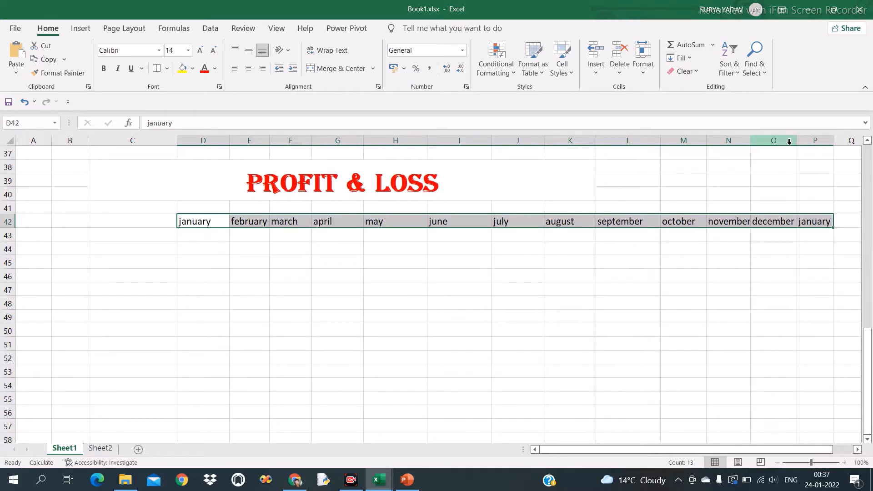
Step: Enter the row labels "purchase", "wages exp", "sales" and "profit &loss" in cells C43 to C46
{"action": "left_click", "coordinate": [138, 235]}
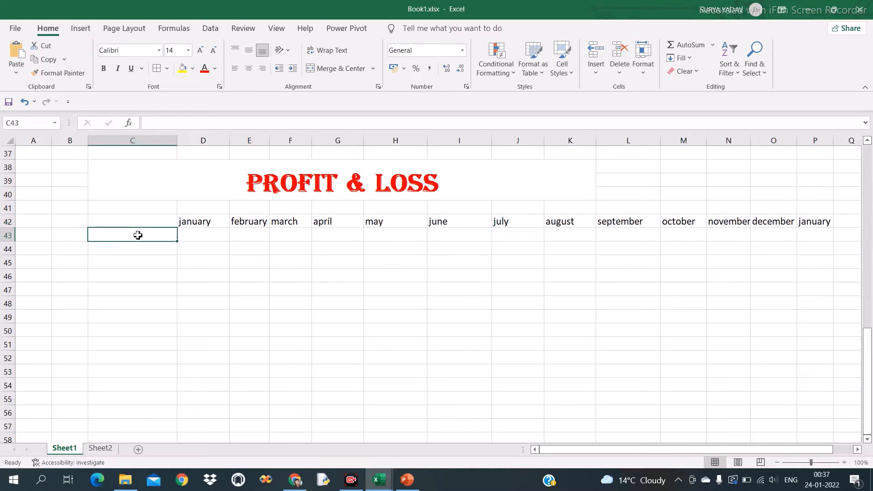
{"action": "type", "text": "purchase"}
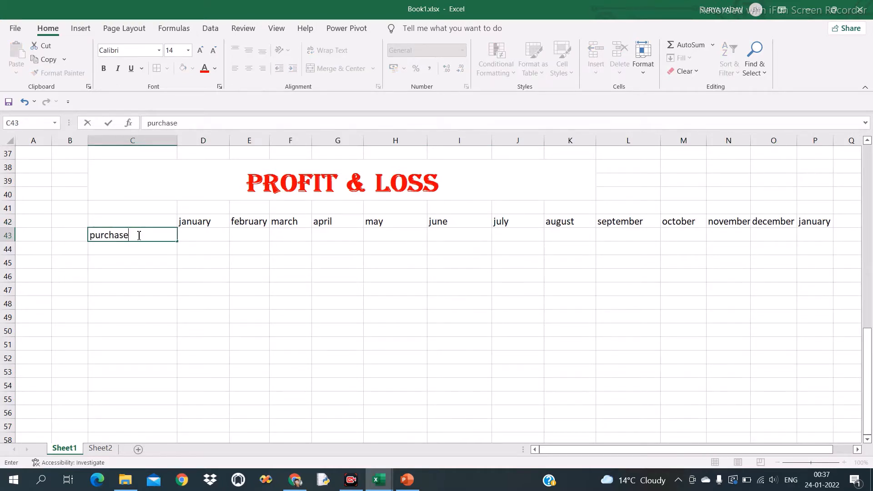
{"action": "key", "text": "Return"}
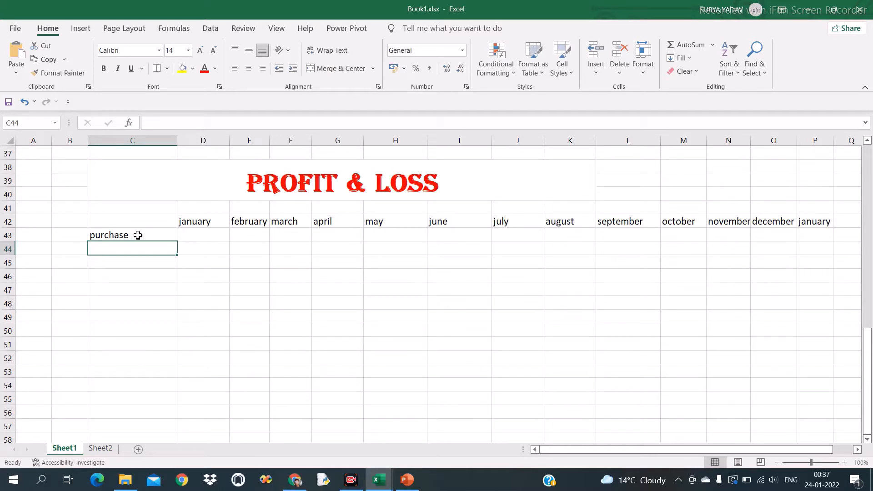
{"action": "type", "text": "wages"}
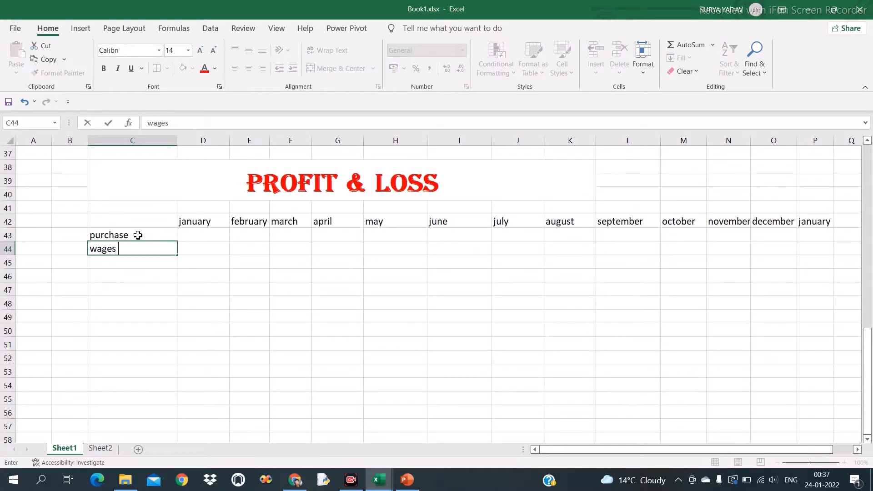
{"action": "type", "text": " exp"}
{"action": "key", "text": "Return"}
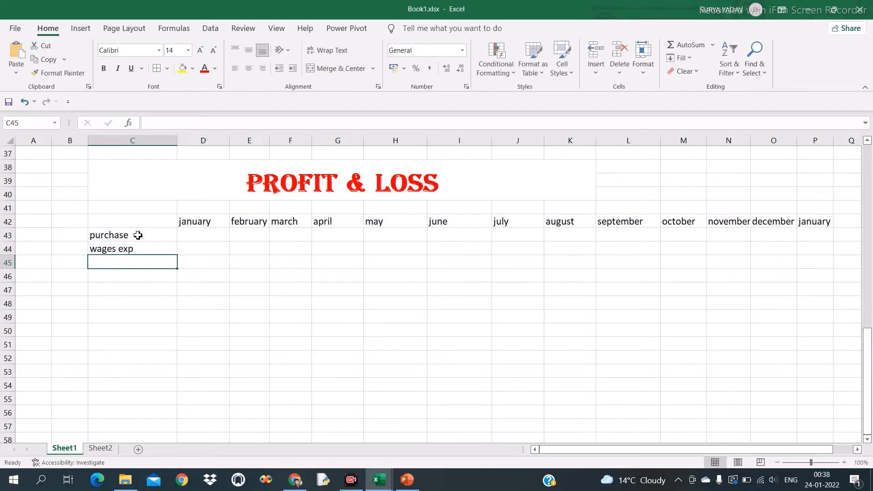
{"action": "type", "text": "sale"}
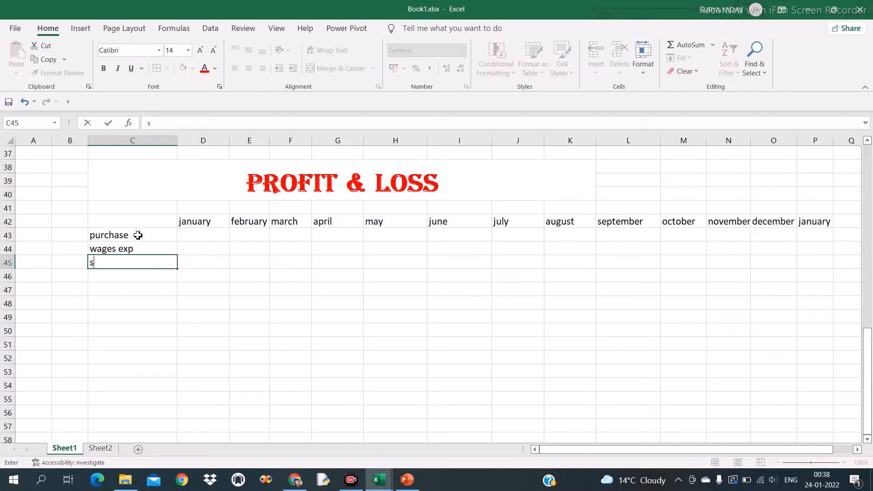
{"action": "key", "text": "BackSpace"}
{"action": "type", "text": "es"}
{"action": "key", "text": "Return"}
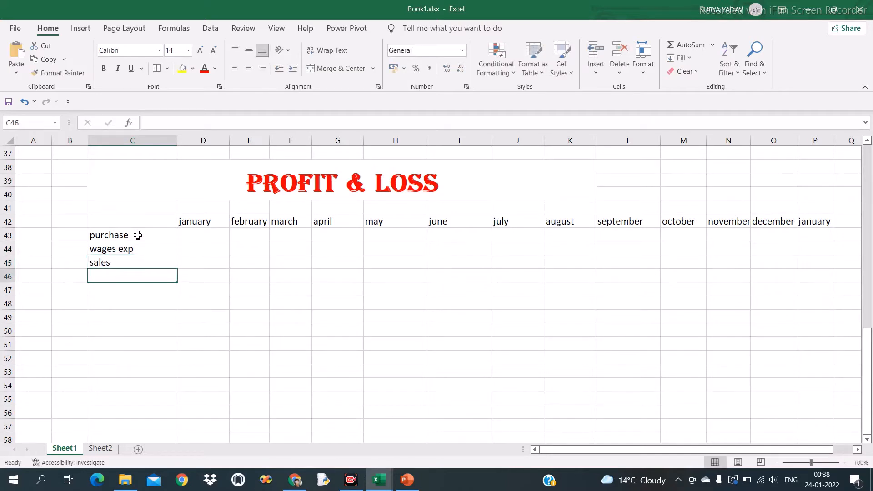
{"action": "type", "text": "profi"}
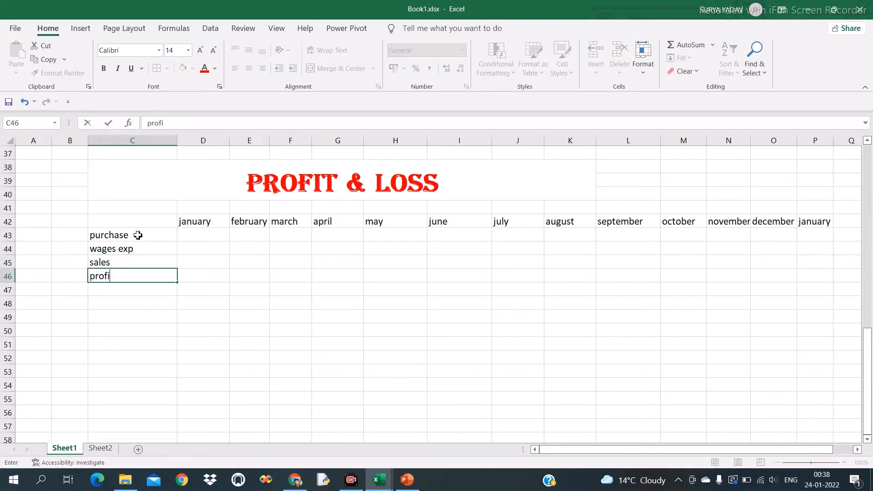
{"action": "type", "text": "t &loss"}
{"action": "key", "text": "Left"}
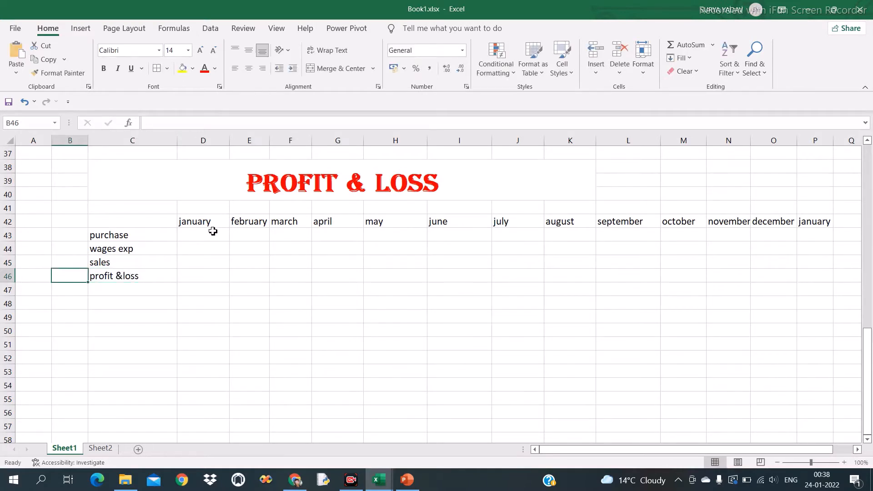
Step: Enter the january figures in D43 to D45: purchase 50000, wages exp 12000 and sales 90000
{"action": "left_click", "coordinate": [213, 232]}
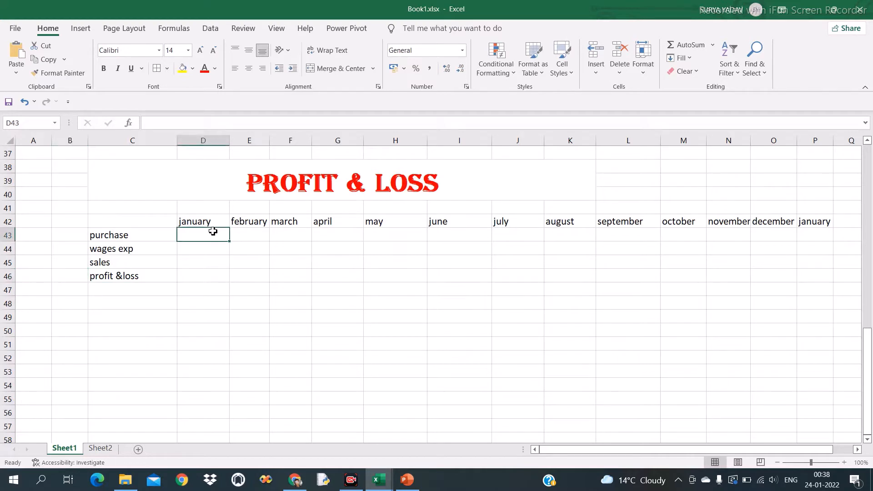
{"action": "type", "text": "5000"}
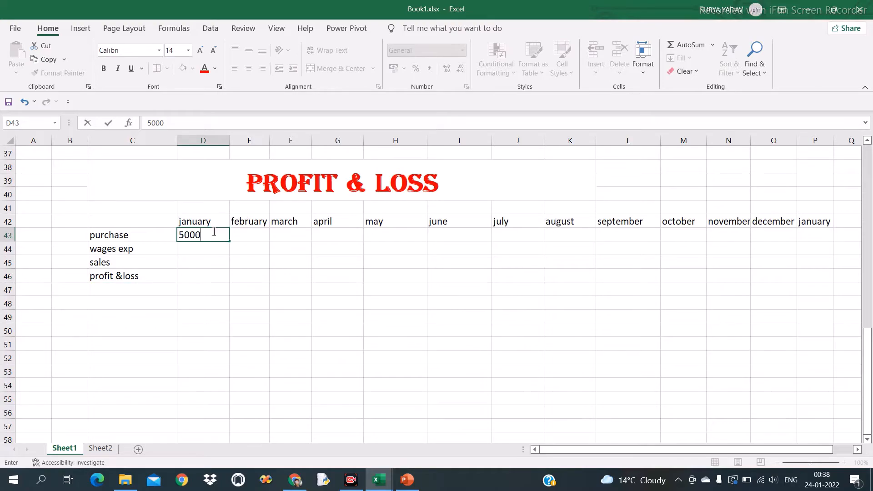
{"action": "type", "text": "0"}
{"action": "key", "text": "Return"}
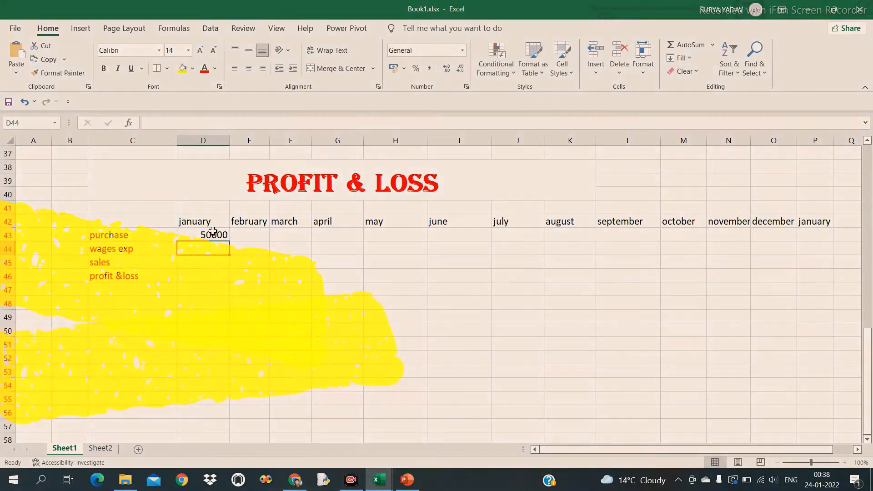
{"action": "type", "text": "12000"}
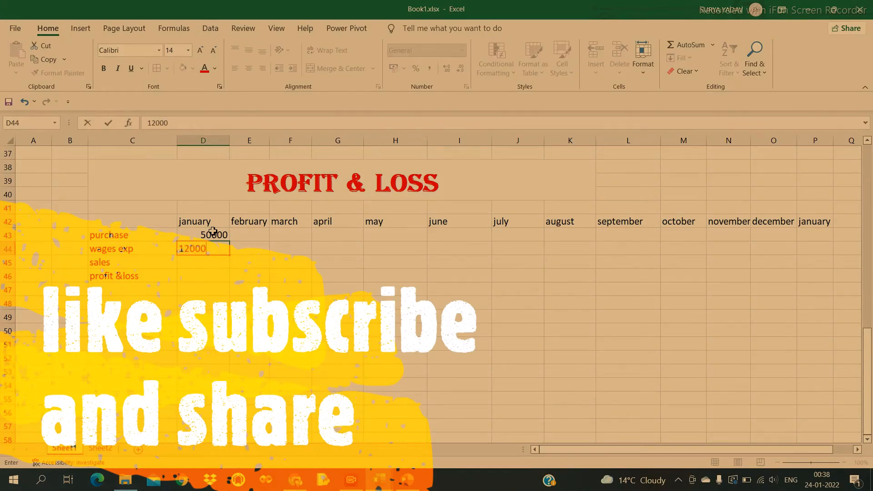
{"action": "key", "text": "Return"}
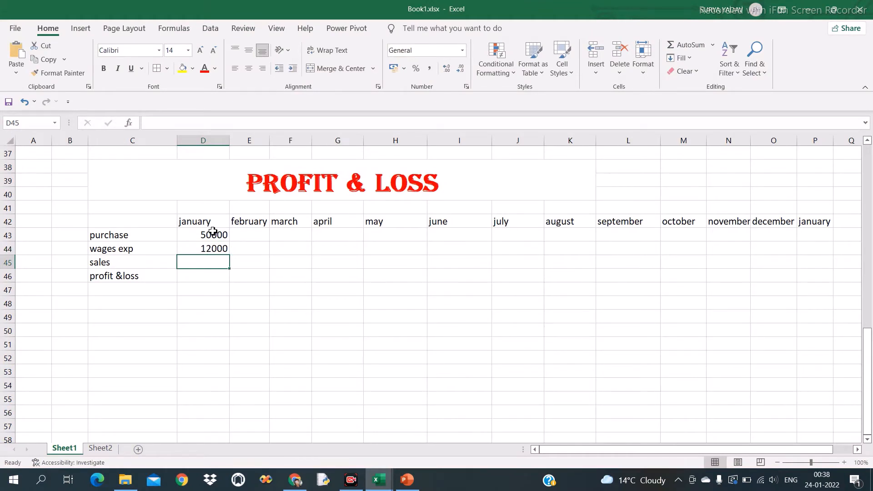
{"action": "type", "text": "90000"}
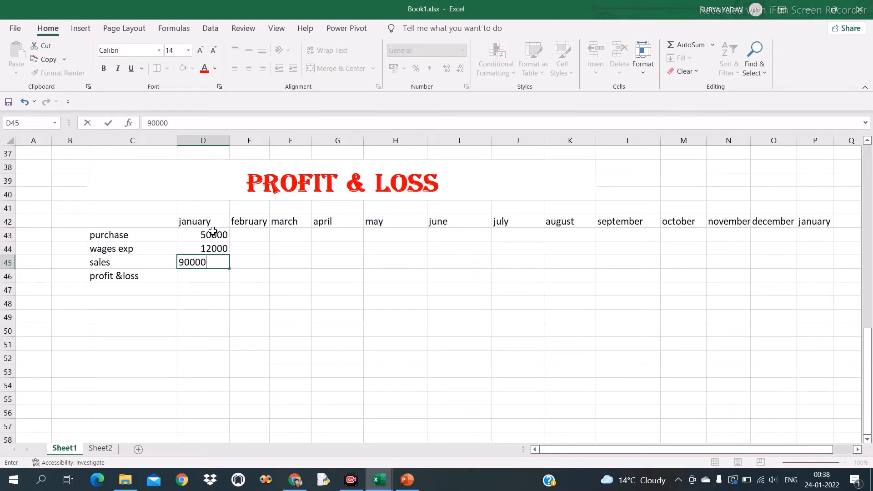
{"action": "key", "text": "Return"}
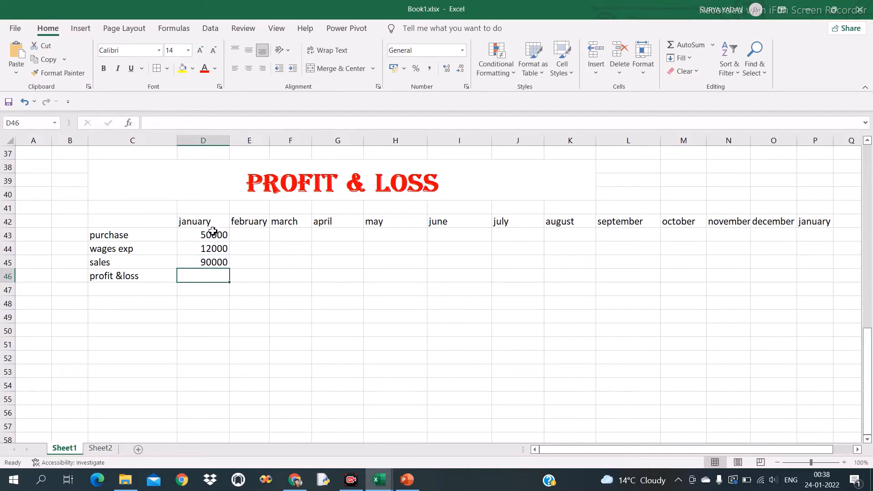
Step: Calculate the january profit & loss in D46 with the formula =D45-D44-D43
{"action": "type", "text": "="}
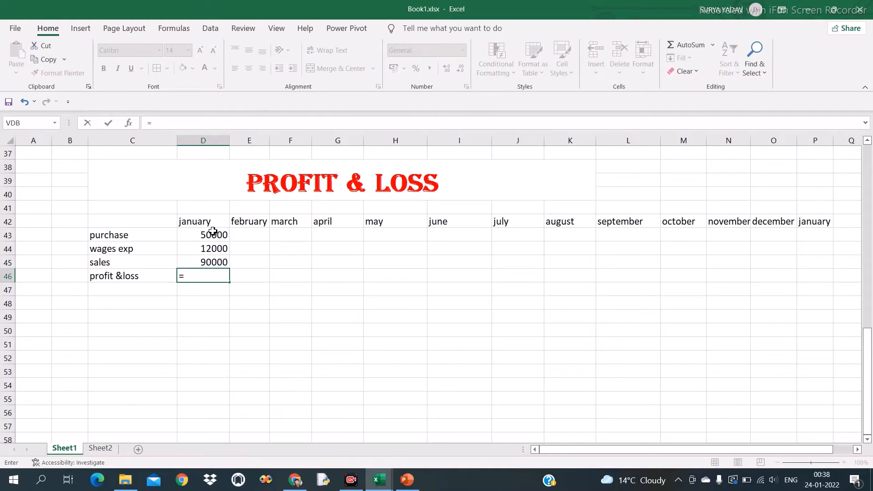
{"action": "left_click", "coordinate": [210, 262]}
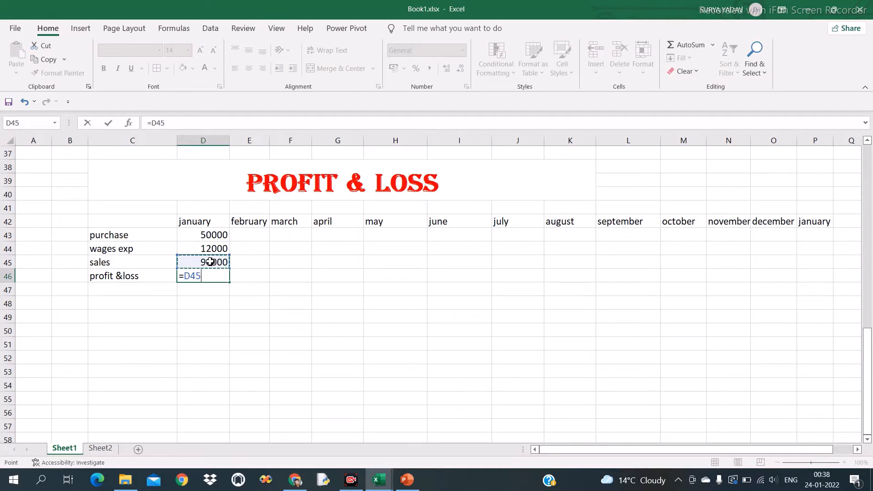
{"action": "type", "text": "-"}
{"action": "left_click", "coordinate": [207, 249]}
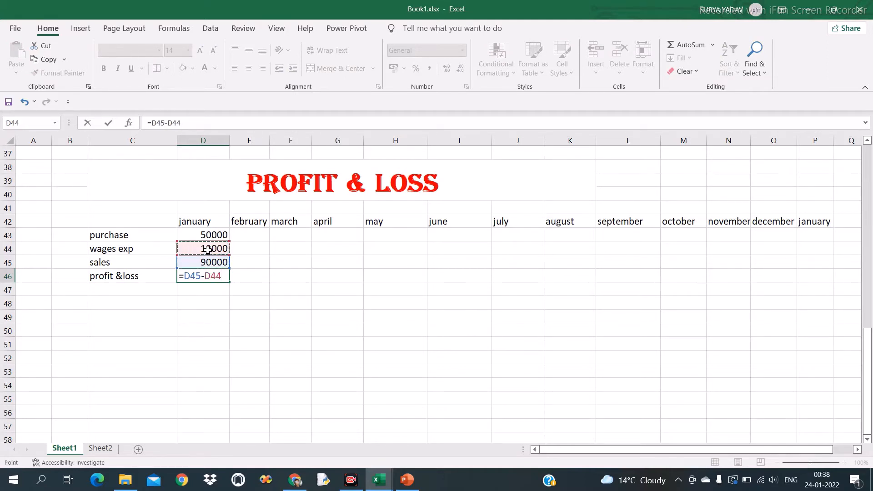
{"action": "type", "text": "-"}
{"action": "left_click", "coordinate": [212, 235]}
{"action": "key", "text": "Return"}
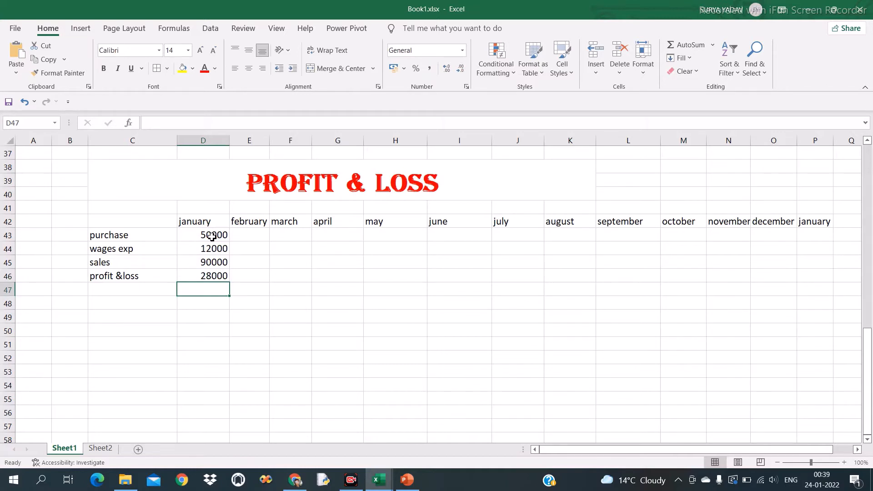
Step: Change the january sales in D45 to 40000 to test the profit & loss formula
{"action": "left_click", "coordinate": [208, 263]}
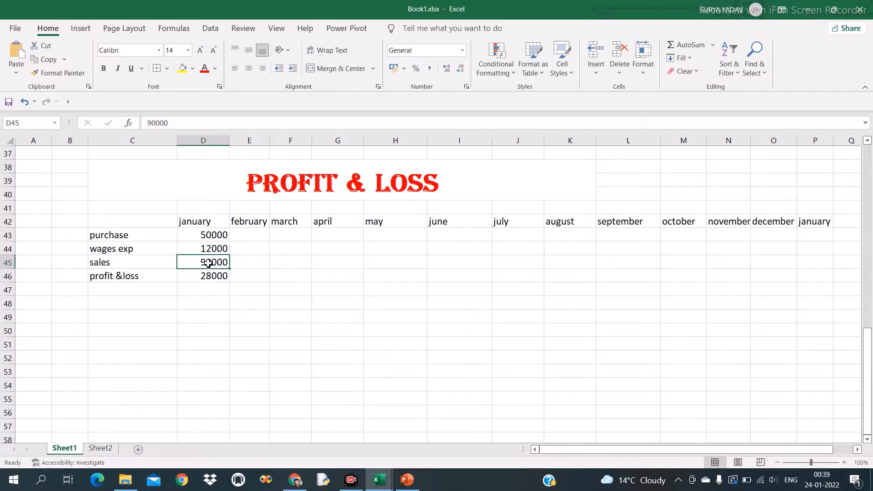
{"action": "type", "text": "400"}
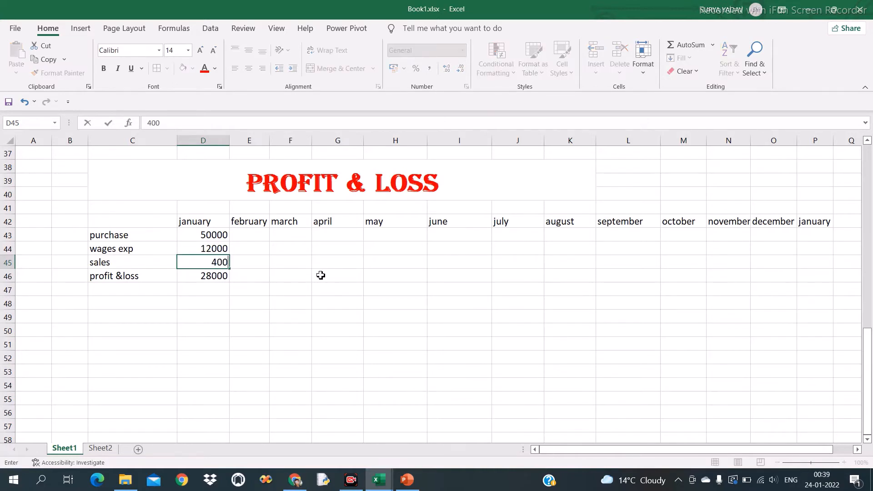
{"action": "type", "text": "00"}
{"action": "key", "text": "Return"}
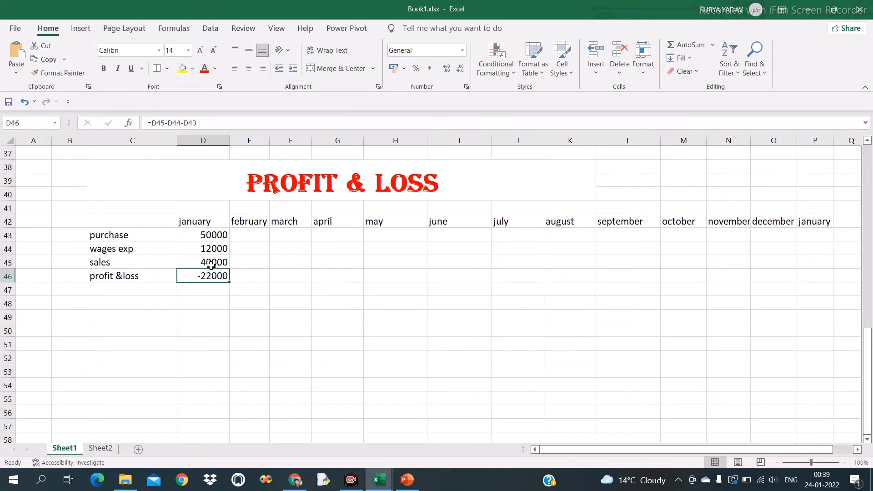
Step: Set the january sales in D45 to 70000
{"action": "left_click", "coordinate": [211, 266]}
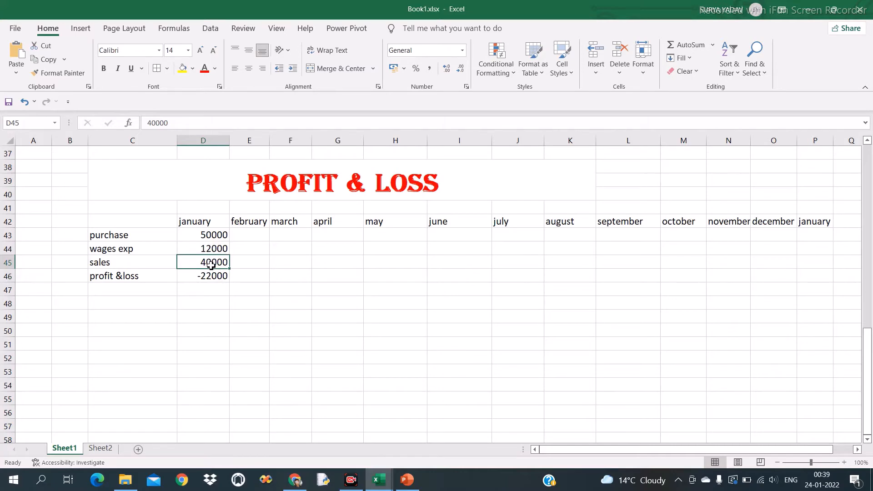
{"action": "type", "text": "70000"}
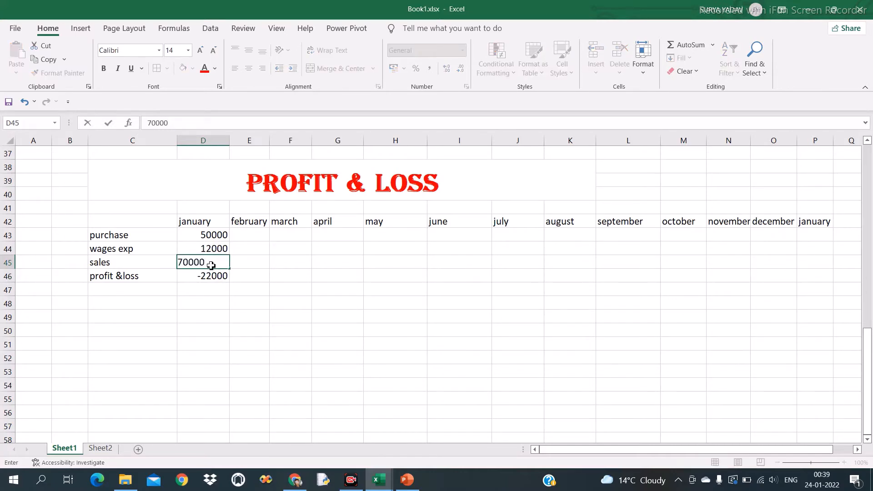
{"action": "key", "text": "Return"}
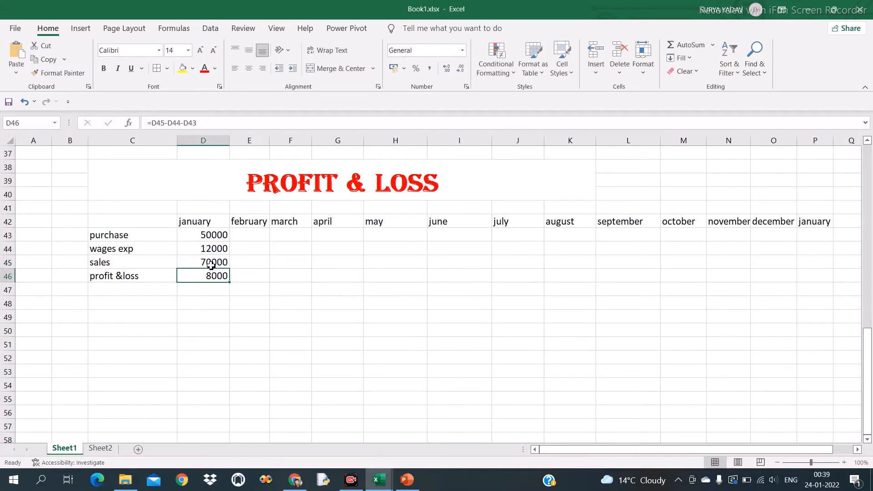
{"action": "left_click", "coordinate": [211, 266]}
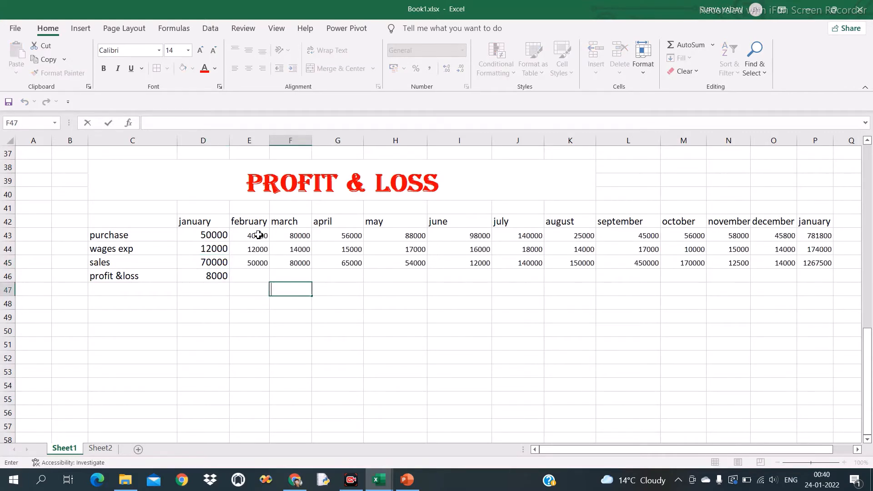
Step: Fill the profit & loss formula from D46 across the row to P46
{"action": "left_click_drag", "start_coordinate": [261, 233], "coordinate": [810, 260]}
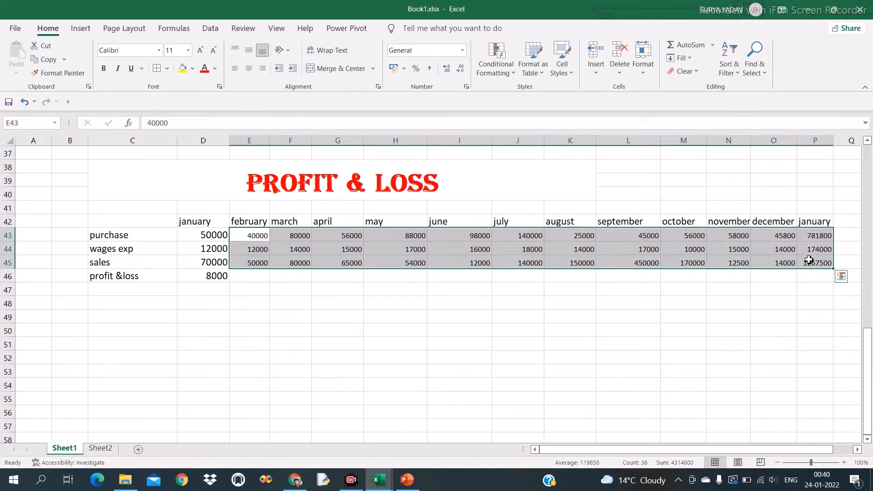
{"action": "left_click", "coordinate": [219, 276]}
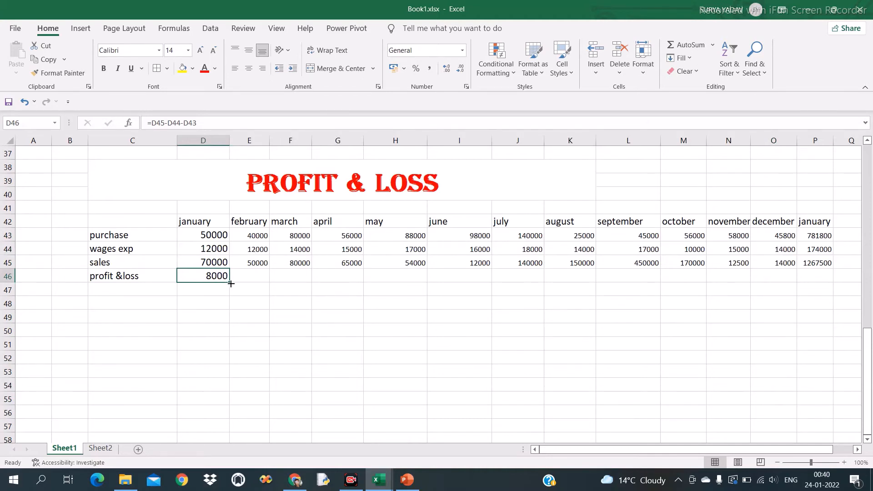
{"action": "left_click_drag", "start_coordinate": [231, 284], "coordinate": [303, 286]}
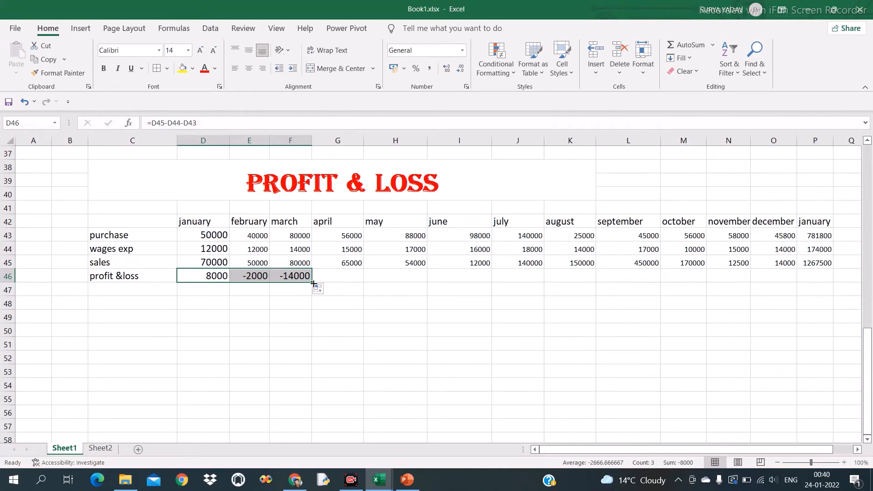
{"action": "left_click_drag", "start_coordinate": [314, 284], "coordinate": [829, 300]}
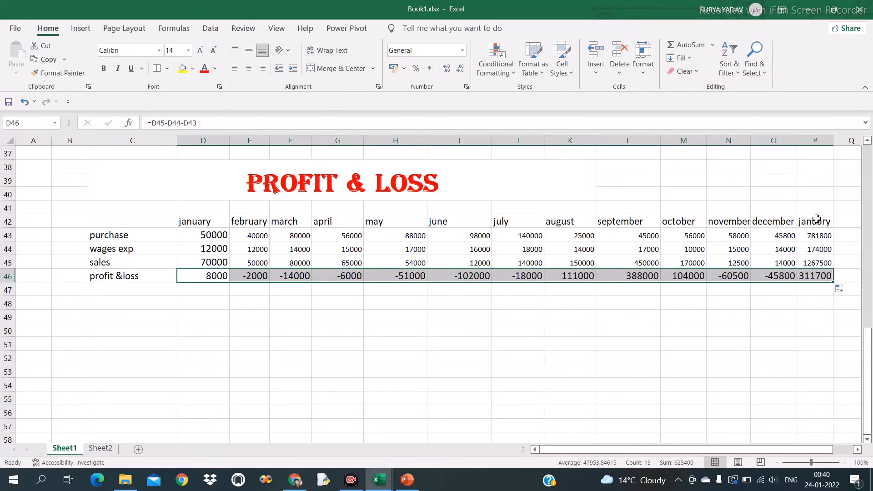
Step: Replace the extra january column in P42:P46 with the heading "grand value" in P42 and autofit the width of column P
{"action": "left_click_drag", "start_coordinate": [815, 221], "coordinate": [822, 275]}
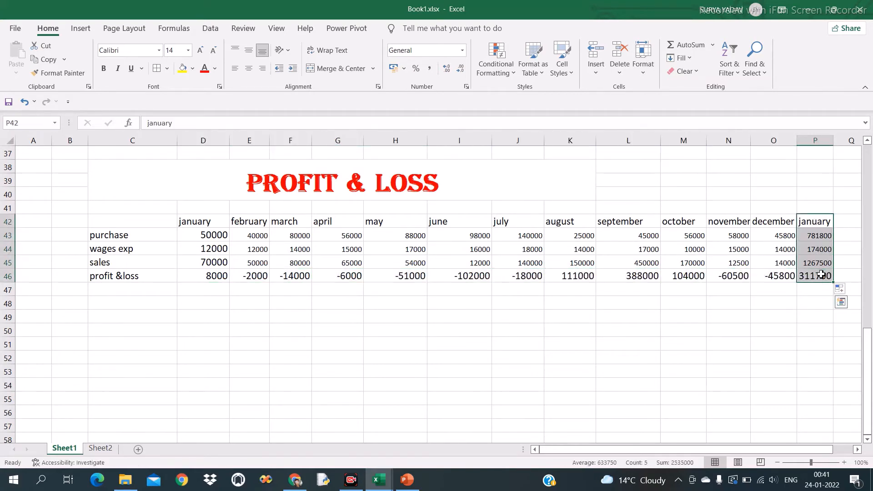
{"action": "key", "text": "Delete"}
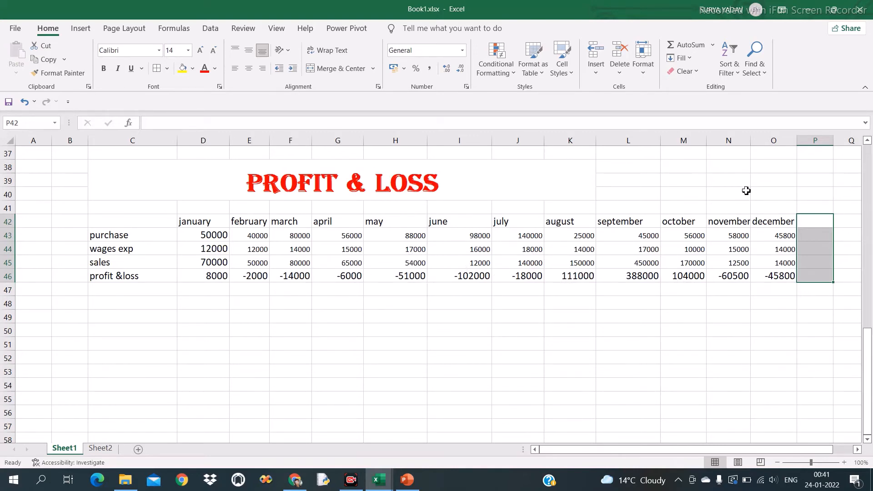
{"action": "left_click", "coordinate": [812, 224]}
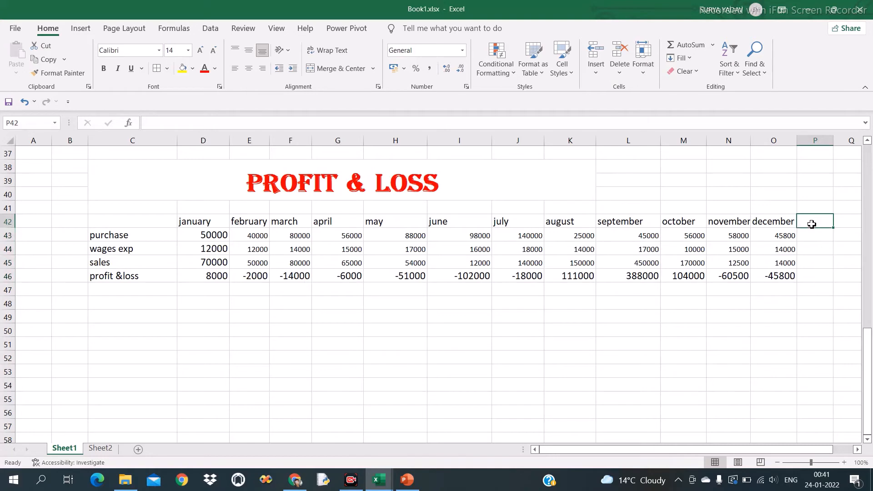
{"action": "type", "text": "net"}
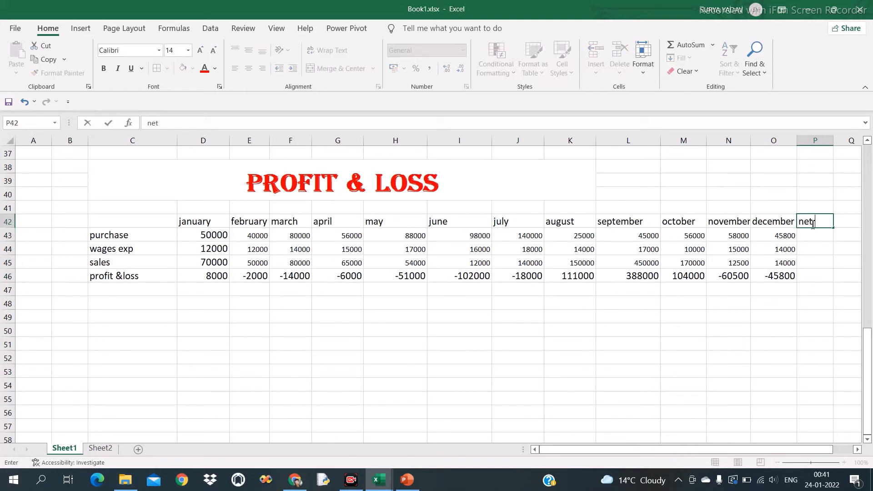
{"action": "key", "text": "BackSpace"}
{"action": "key", "text": "BackSpace"}
{"action": "key", "text": "BackSpace"}
{"action": "type", "text": "grand value"}
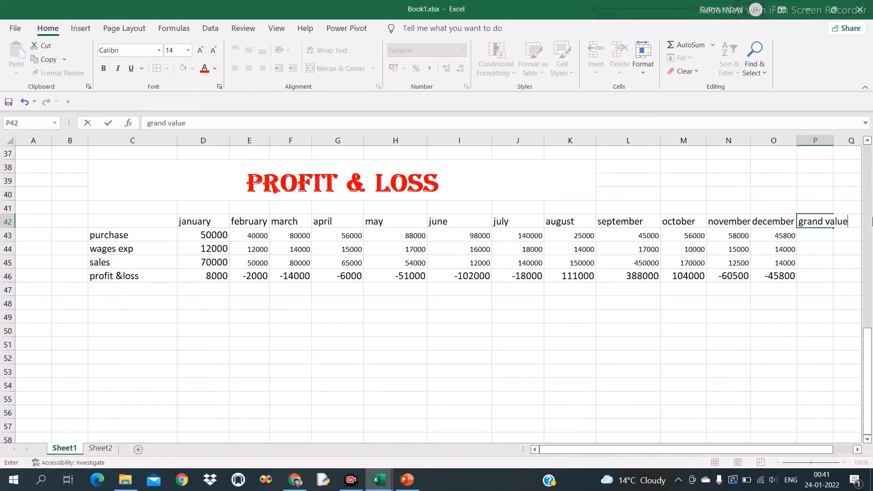
{"action": "left_click", "coordinate": [833, 142]}
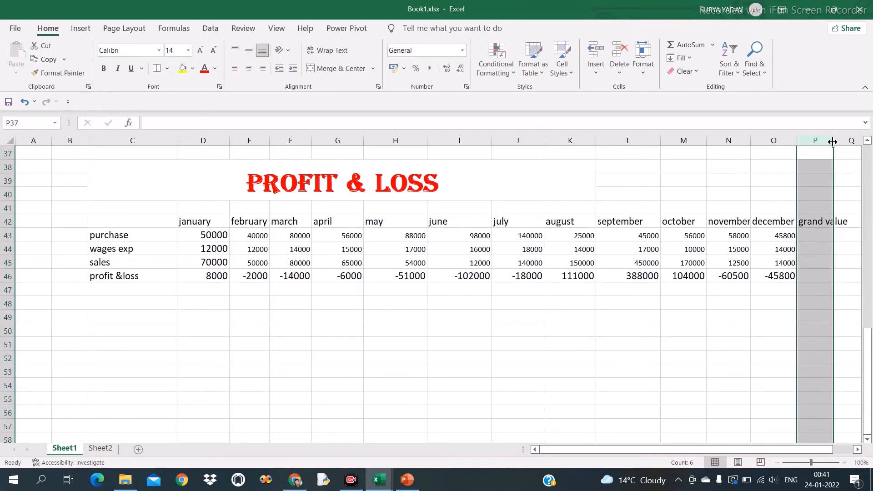
{"action": "double_click", "coordinate": [833, 142]}
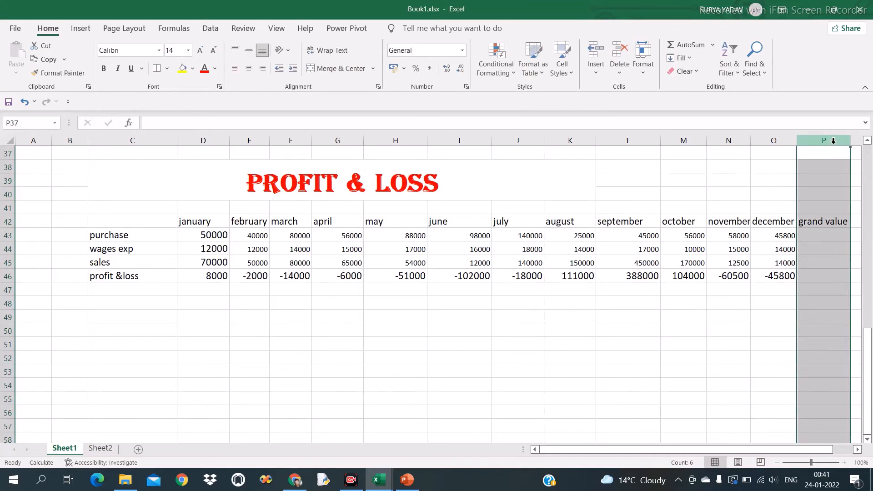
Step: Total the purchase row in P43 with a SUM formula over D43:O43
{"action": "left_click", "coordinate": [824, 235]}
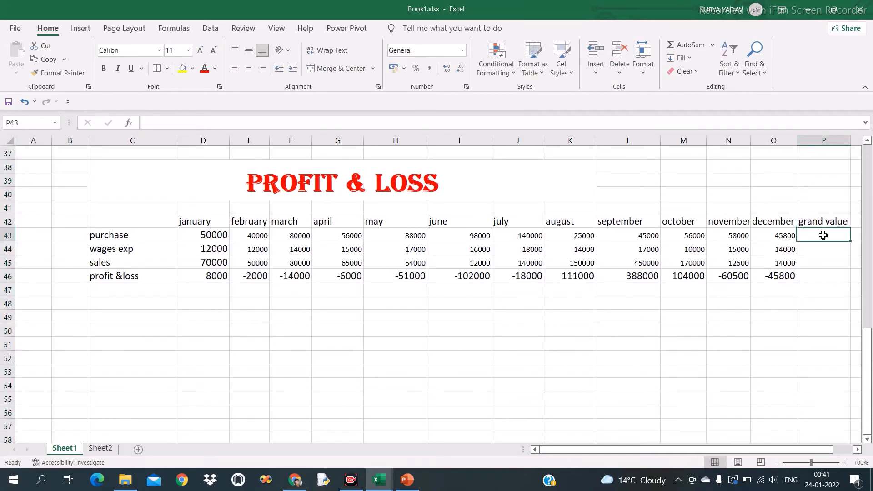
{"action": "type", "text": "="}
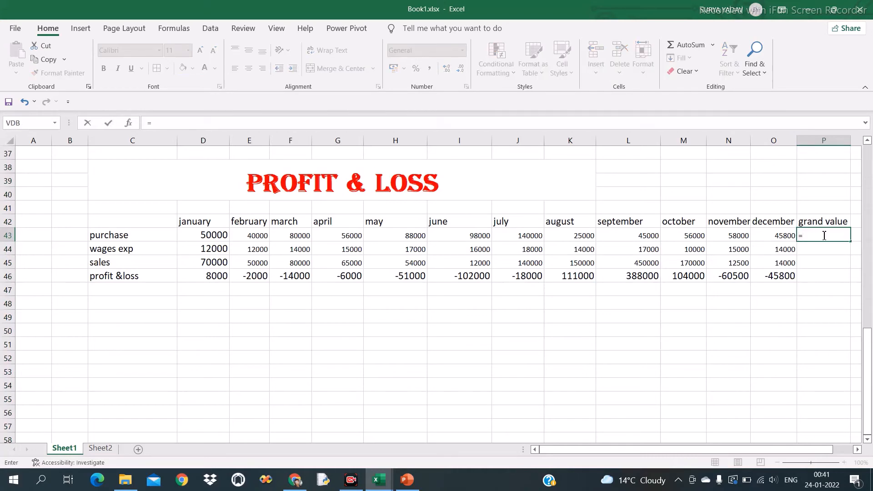
{"action": "type", "text": "sum"}
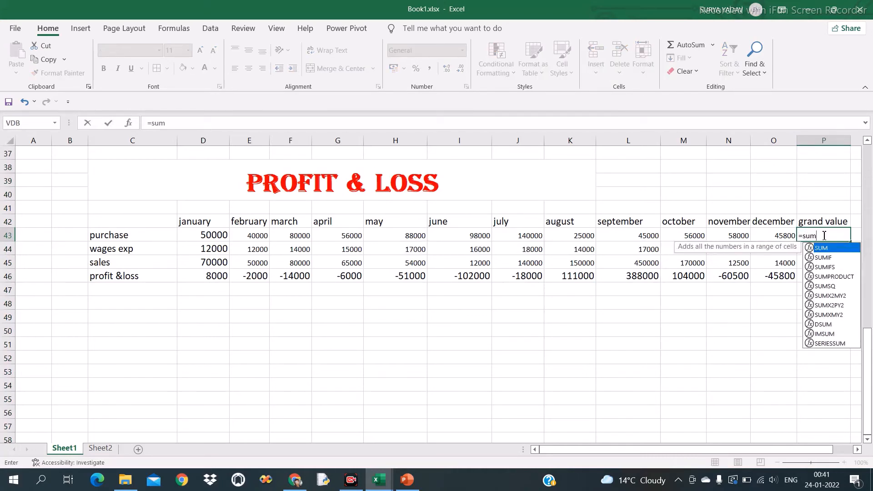
{"action": "key", "text": "Tab"}
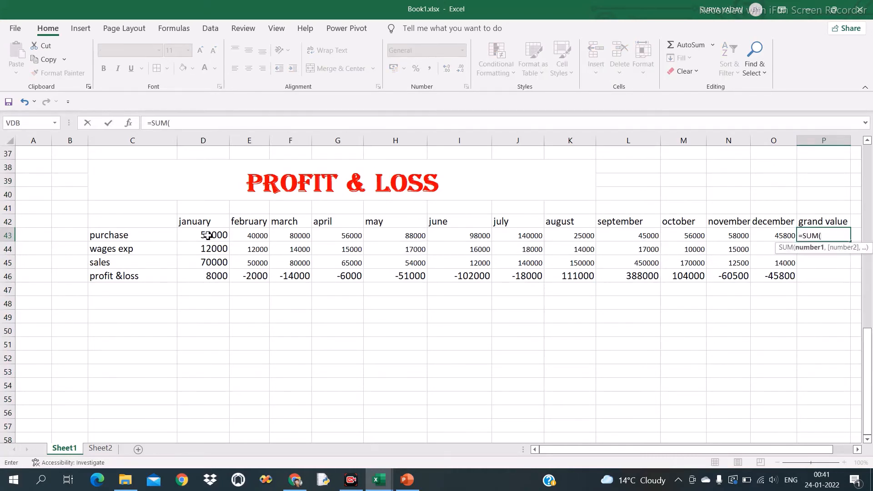
{"action": "left_click_drag", "start_coordinate": [208, 235], "coordinate": [773, 236]}
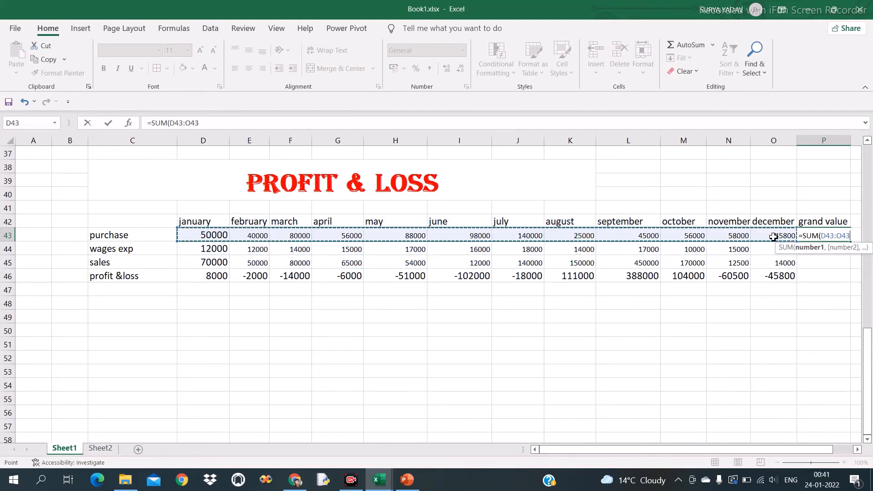
{"action": "key", "text": "Return"}
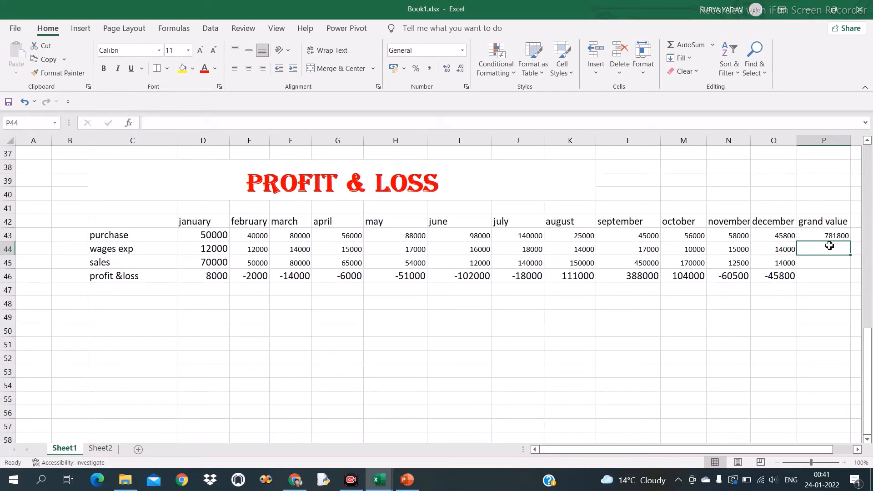
Step: Total the wages exp row in P44 with a SUM formula over D44:O44
{"action": "type", "text": "="}
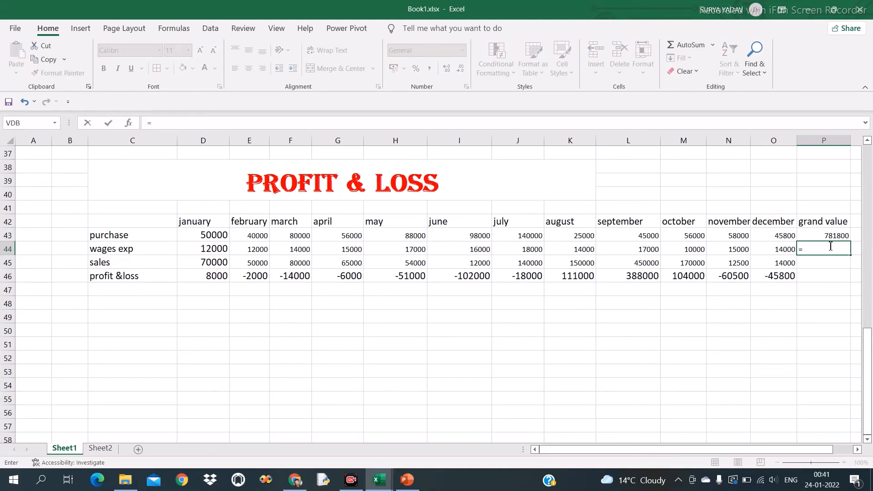
{"action": "type", "text": "sum"}
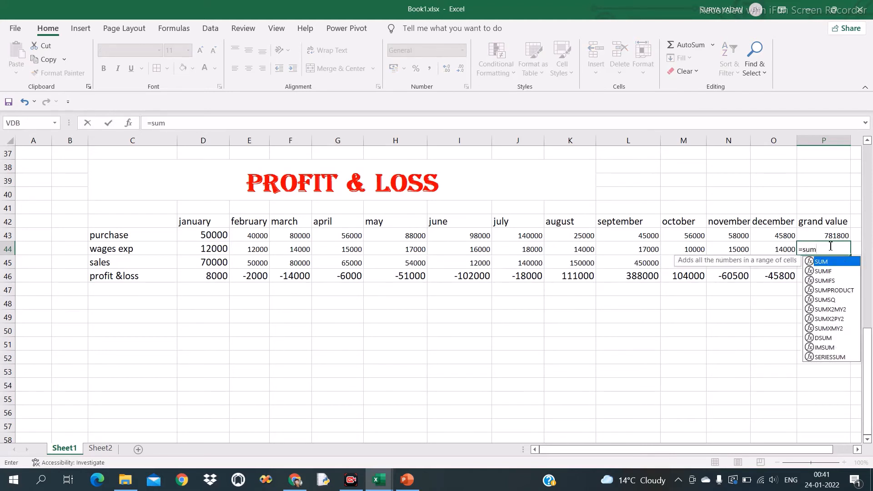
{"action": "key", "text": "Tab"}
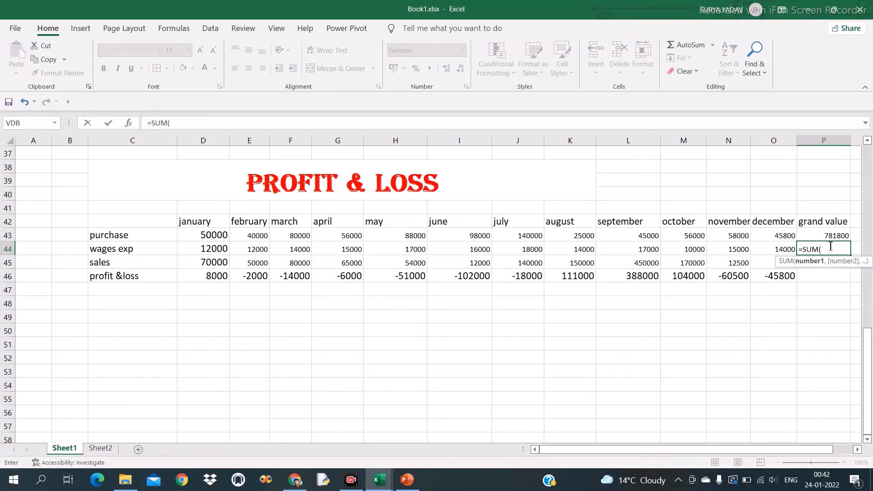
{"action": "left_click", "coordinate": [200, 249]}
{"action": "left_click_drag", "start_coordinate": [200, 248], "coordinate": [767, 249]}
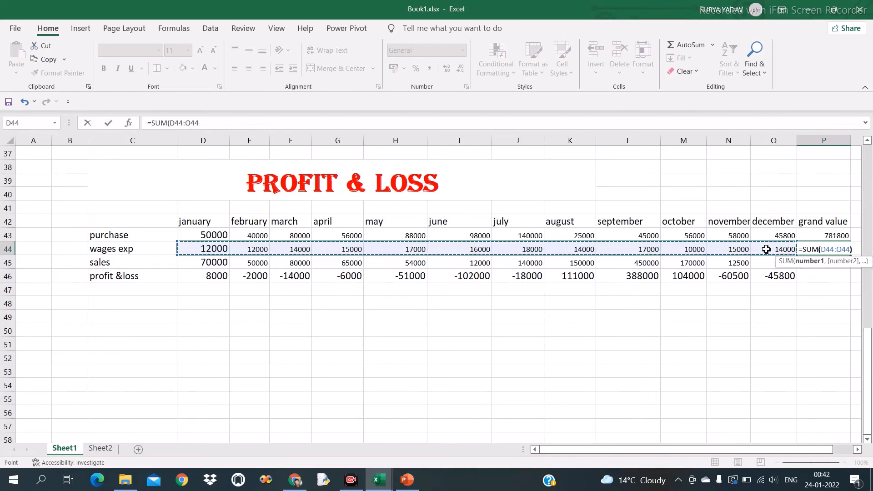
{"action": "type", "text": ")"}
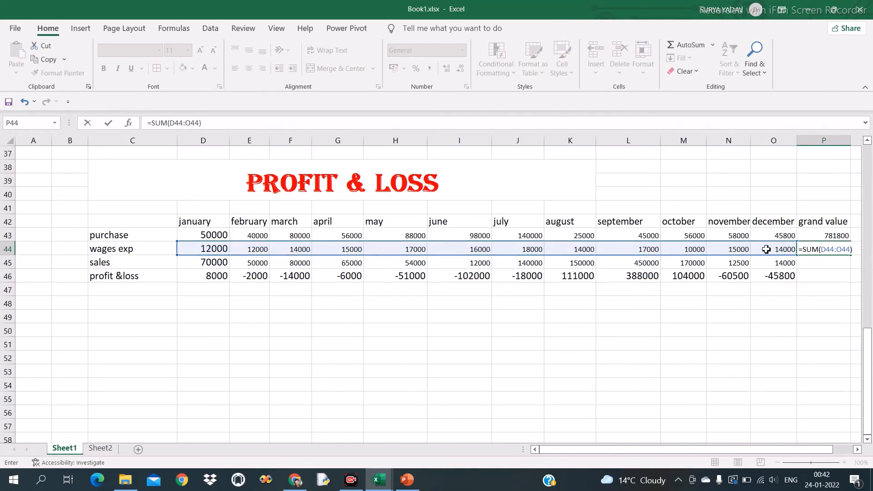
{"action": "key", "text": "Return"}
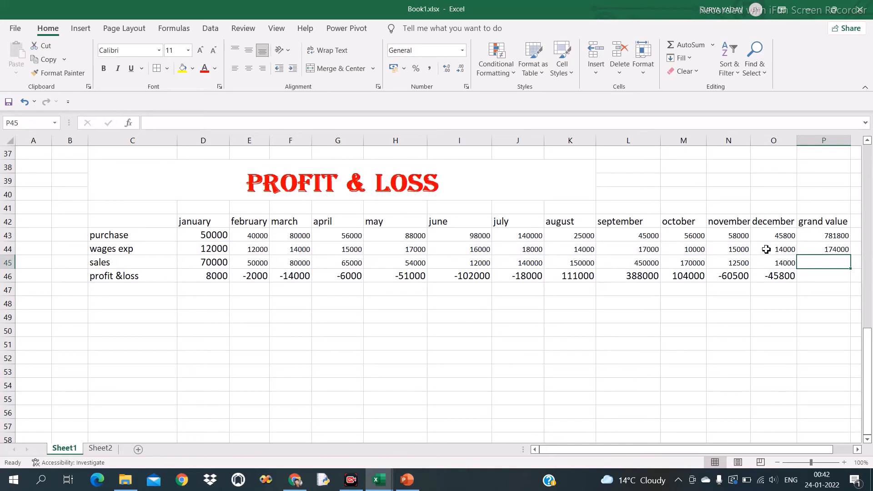
Step: Total the sales row in P45 with a SUM formula over D45:O45
{"action": "type", "text": "=sum"}
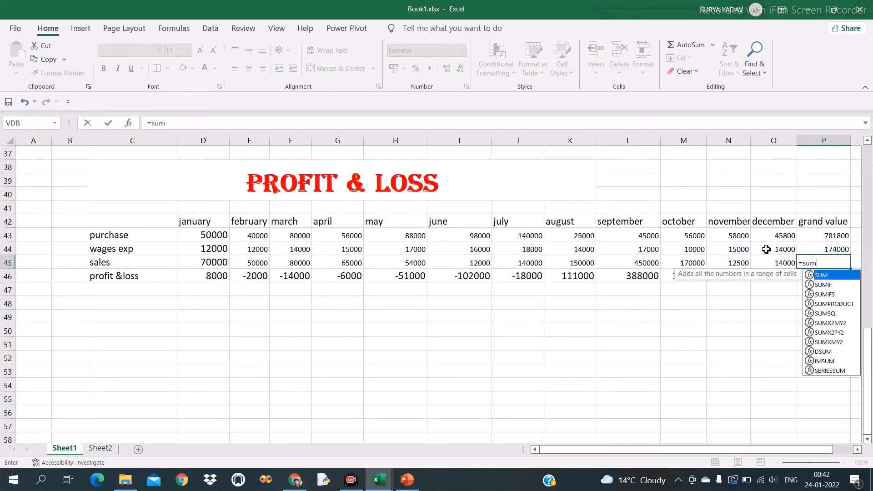
{"action": "key", "text": "Tab"}
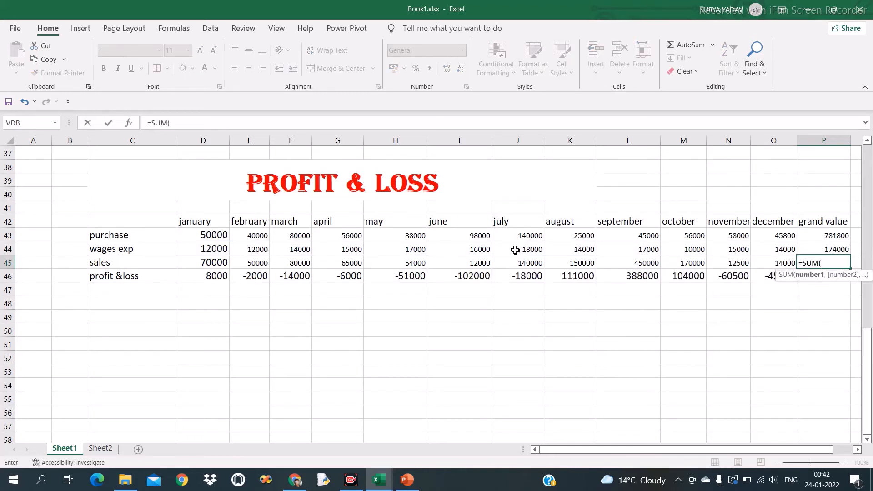
{"action": "left_click_drag", "start_coordinate": [224, 268], "coordinate": [777, 262]}
{"action": "key", "text": "Return"}
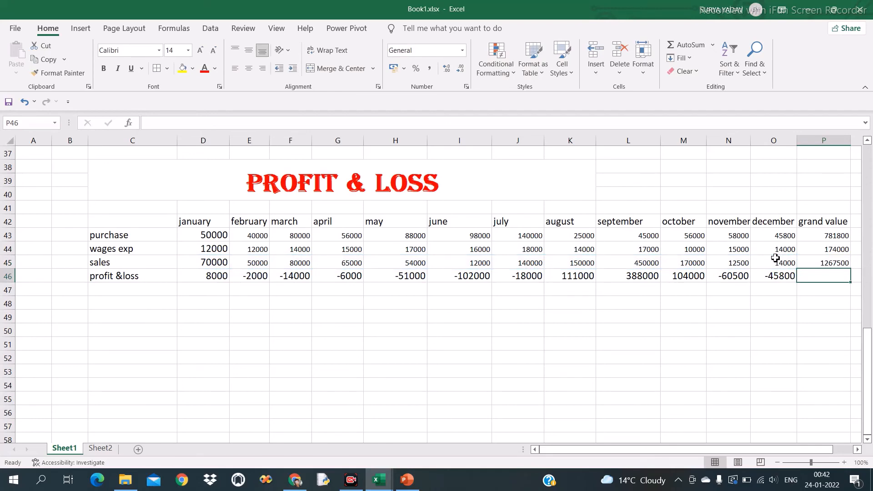
Step: Total the profit & loss row in P46 with a SUM formula over D46:O46
{"action": "type", "text": "=sum"}
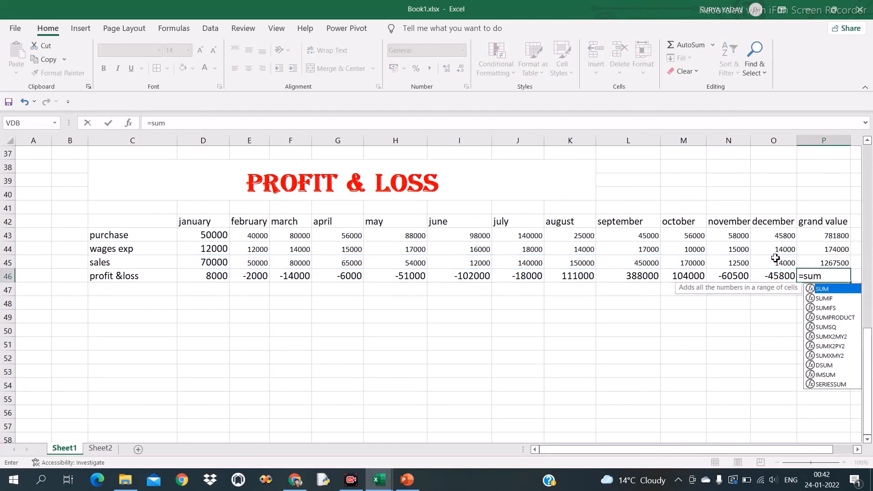
{"action": "key", "text": "Tab"}
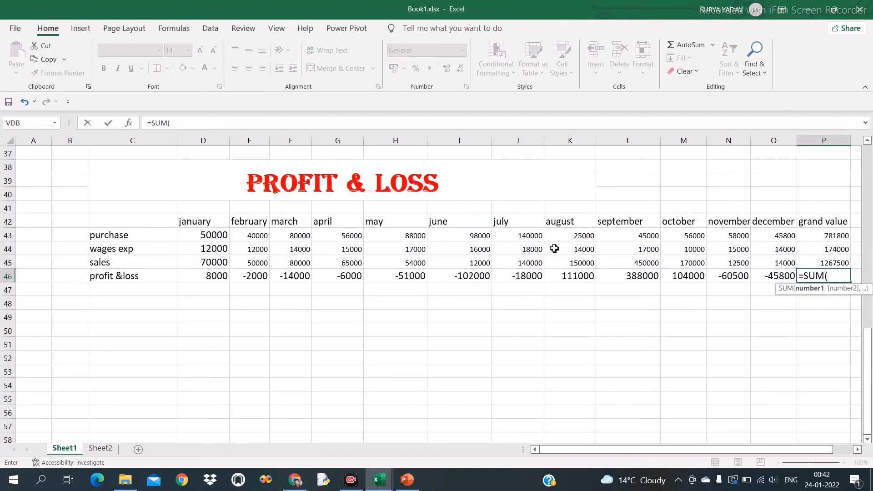
{"action": "left_click_drag", "start_coordinate": [195, 278], "coordinate": [779, 278]}
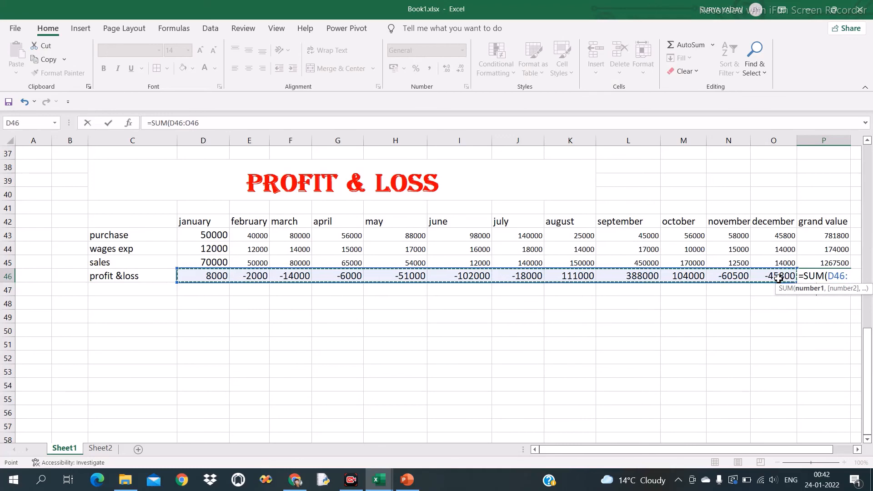
{"action": "type", "text": ")"}
{"action": "key", "text": "Return"}
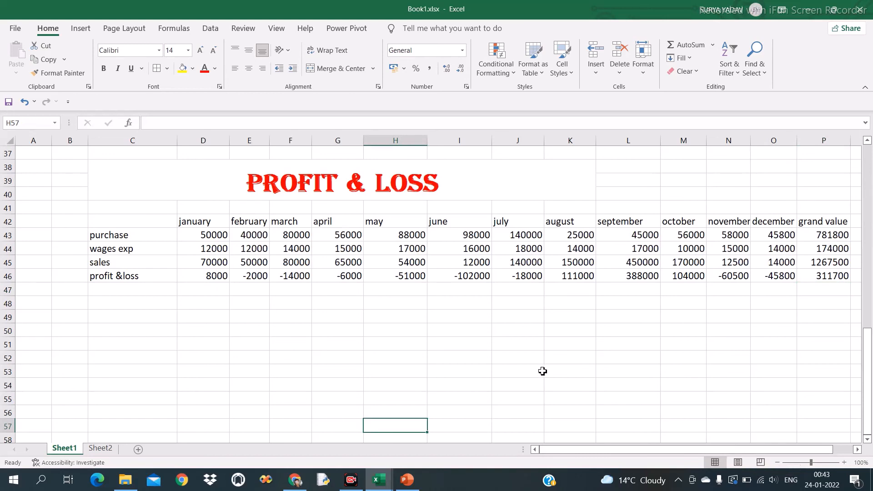
Step: Make the row labels in C42:C46 bold and colour their text standard green
{"action": "left_click", "coordinate": [139, 220]}
{"action": "left_click_drag", "start_coordinate": [140, 220], "coordinate": [146, 275]}
{"action": "left_click", "coordinate": [105, 69]}
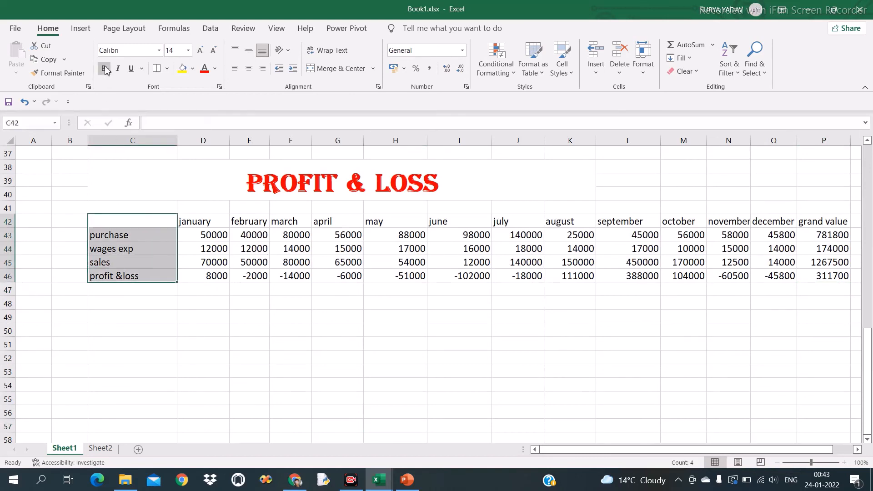
{"action": "left_click", "coordinate": [214, 69]}
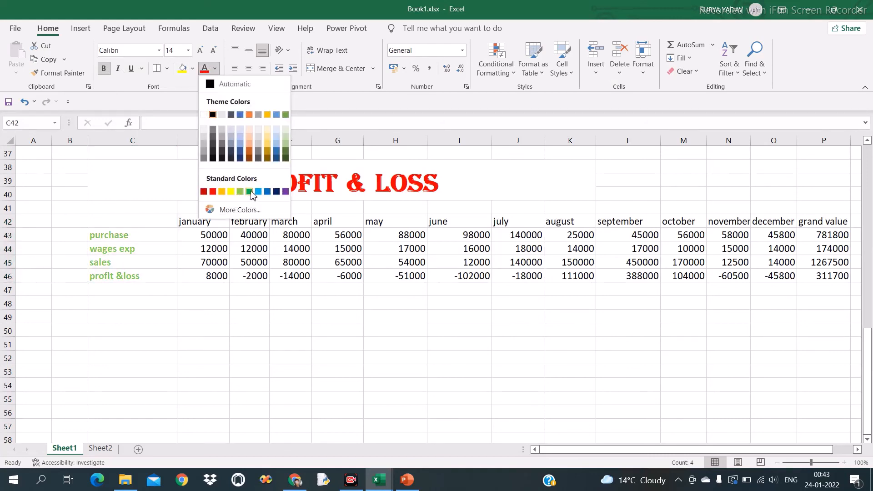
{"action": "left_click", "coordinate": [250, 191]}
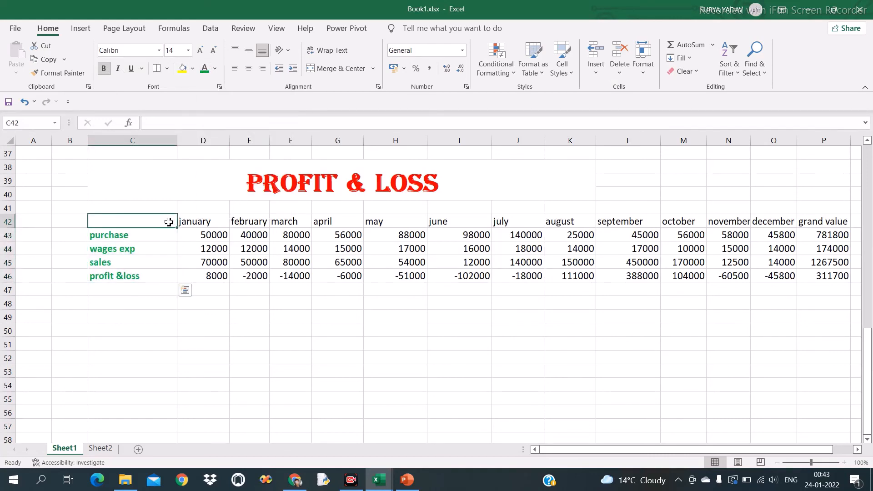
Step: Format the header row C42:P42 with font size 18, green text and bold
{"action": "left_click_drag", "start_coordinate": [170, 221], "coordinate": [827, 223]}
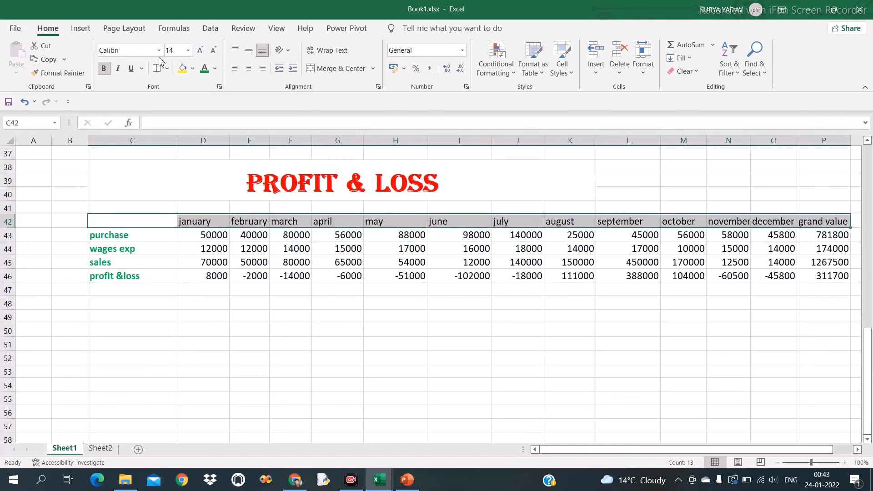
{"action": "left_click", "coordinate": [201, 53]}
{"action": "left_click", "coordinate": [200, 53]}
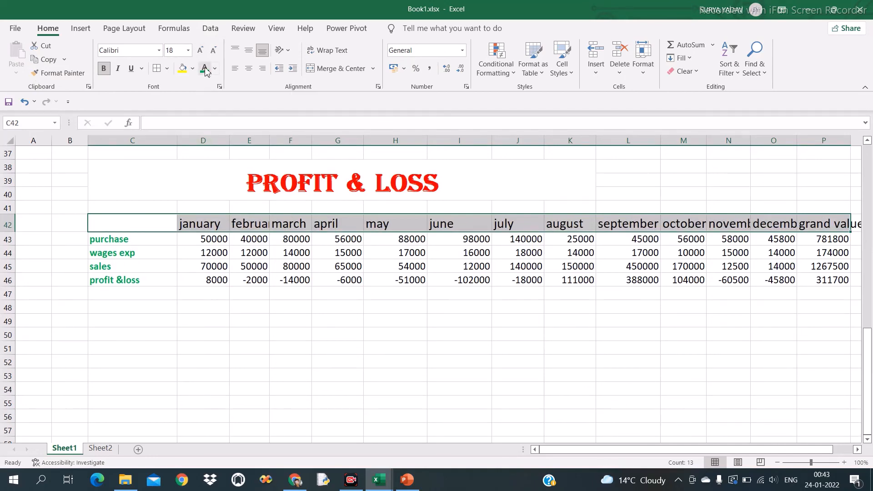
{"action": "left_click", "coordinate": [204, 68]}
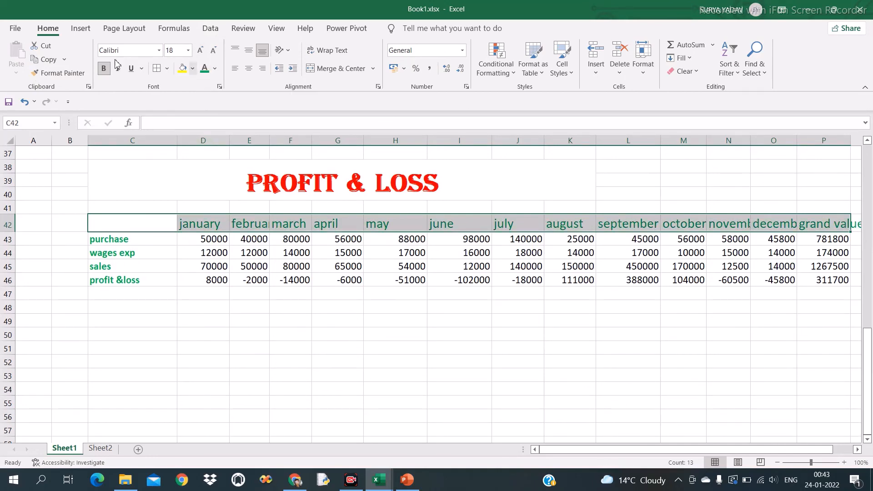
{"action": "left_click", "coordinate": [104, 70]}
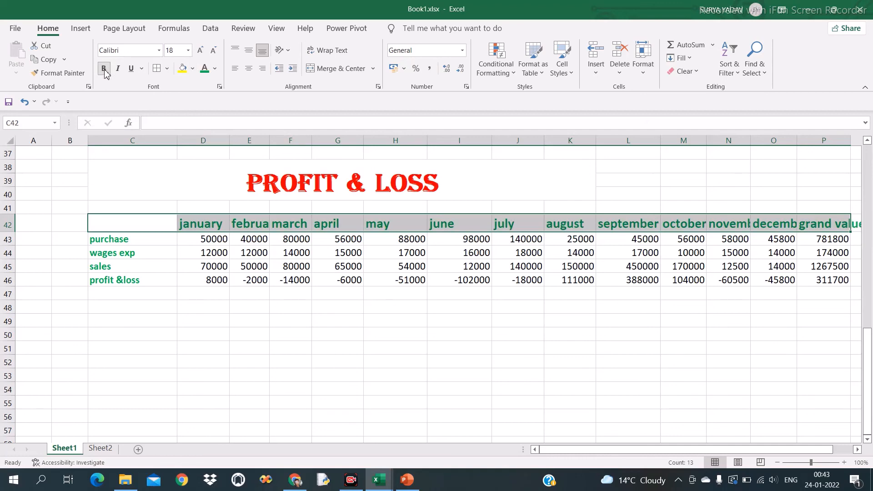
{"action": "left_click", "coordinate": [268, 282]}
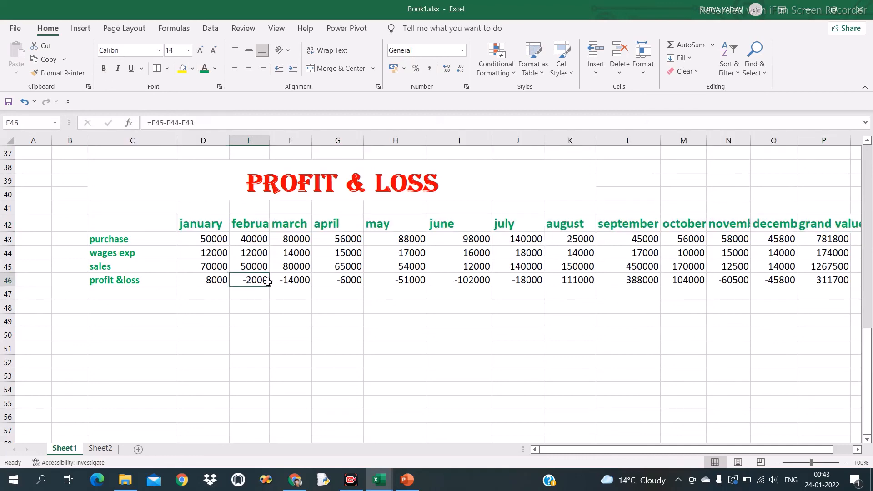